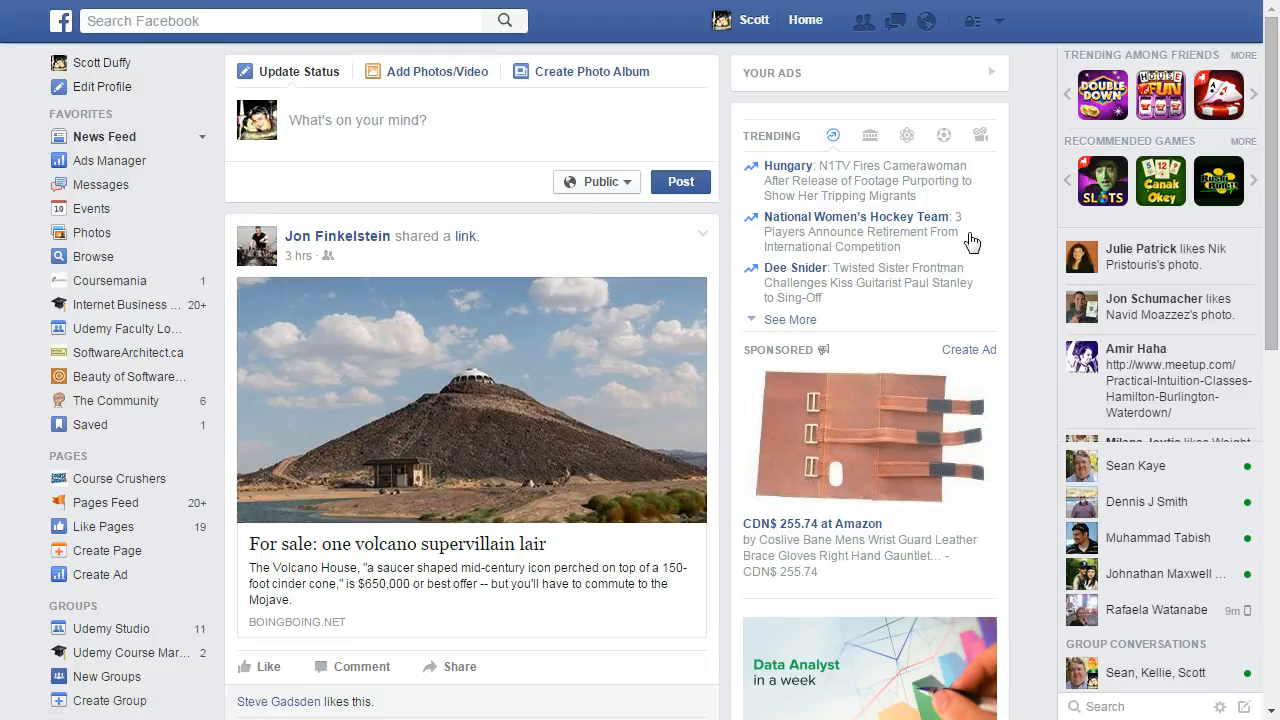
Examine the sponsored ads shown beside the Facebook news feed.
scroll(1027, 233, down, 3)
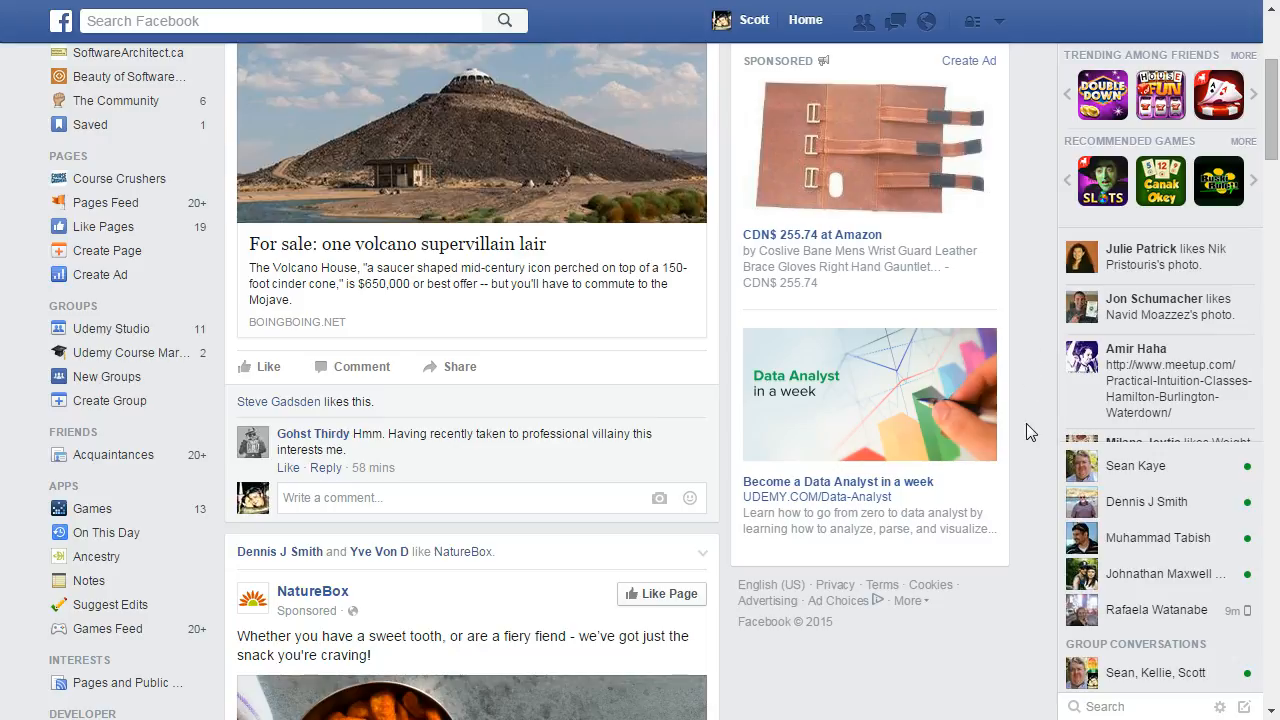
scroll(1020, 369, up, 1)
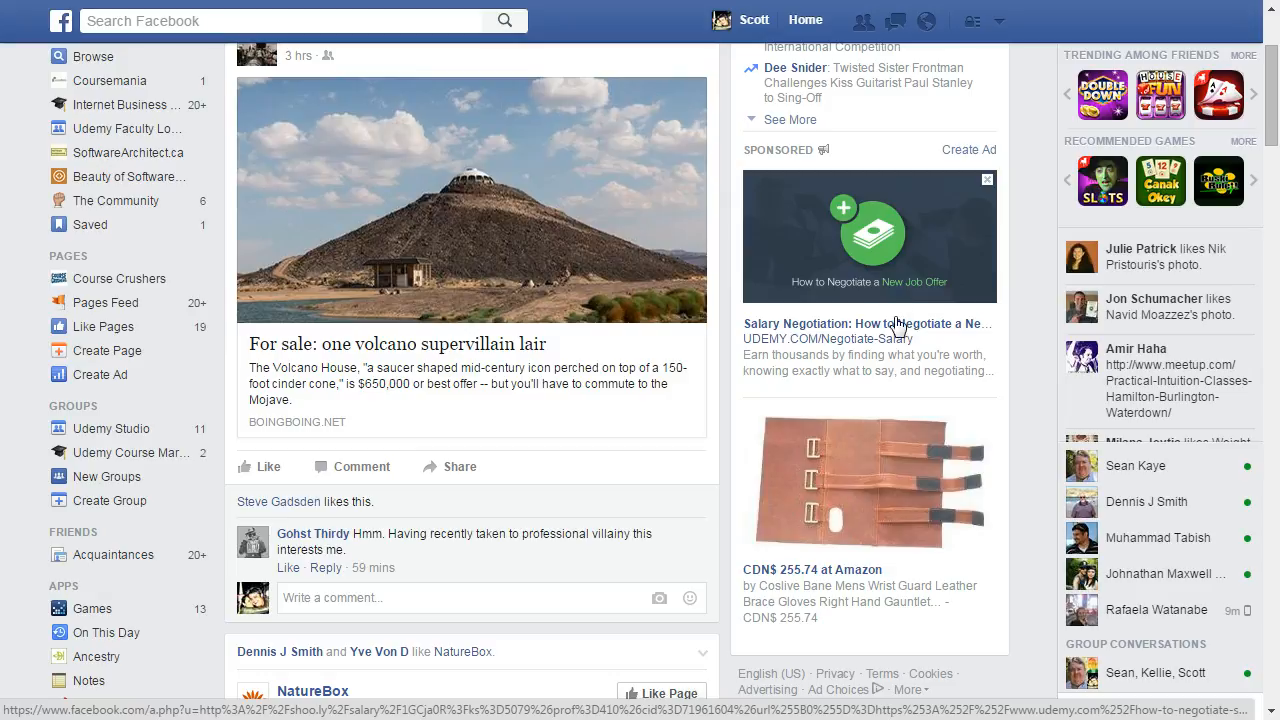
scroll(1025, 426, up, 2)
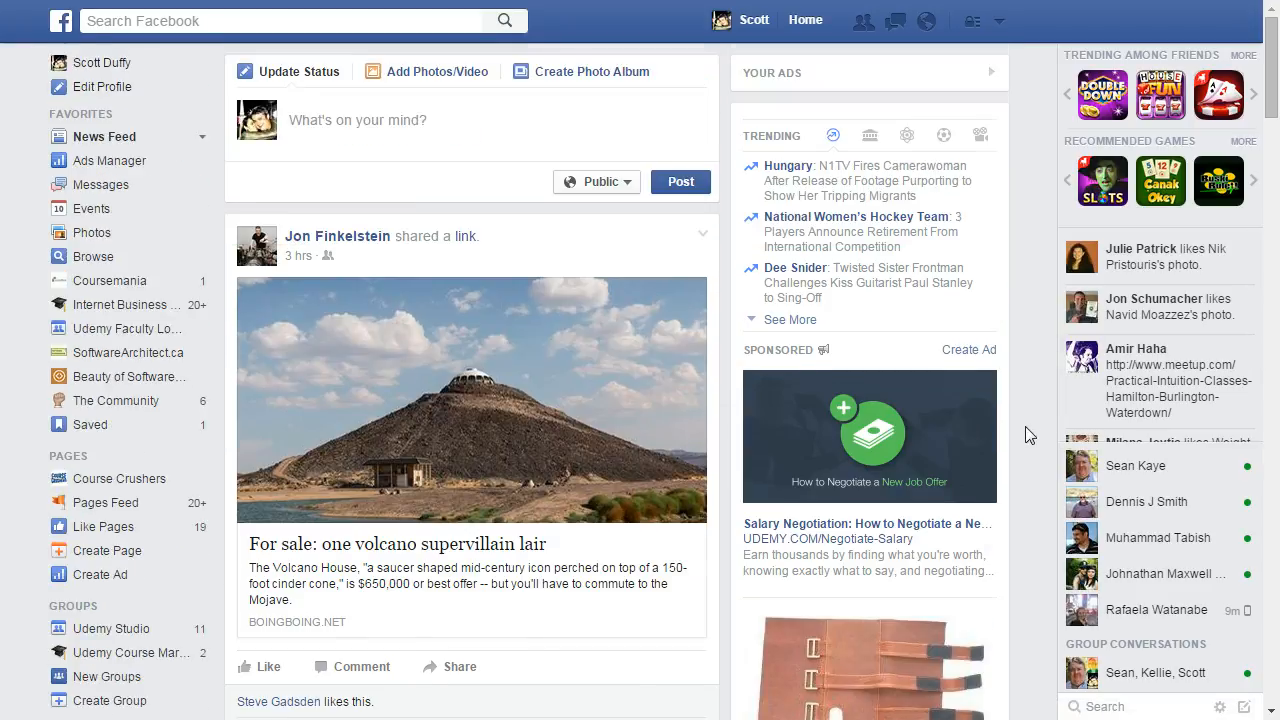
scroll(1025, 426, down, 1)
scroll(1025, 426, up, 1)
scroll(1025, 426, down, 1)
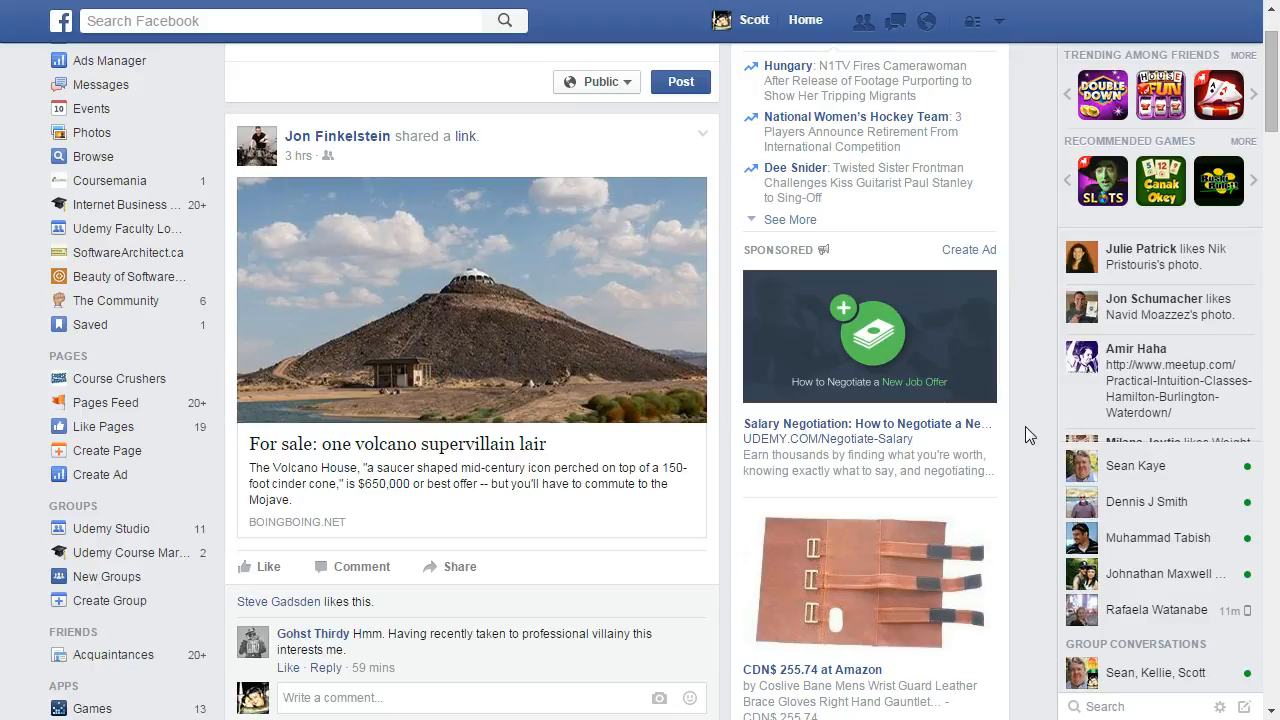
scroll(1025, 426, up, 1)
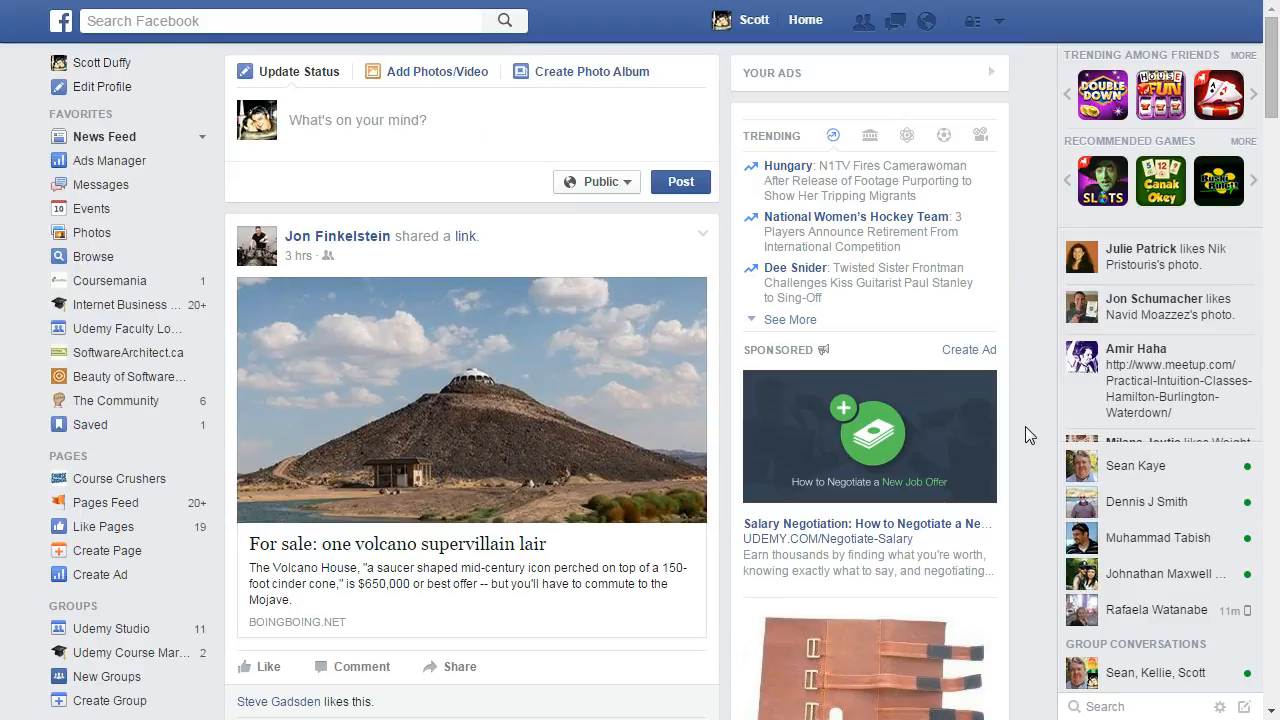
Open the Custom Audience Pixel page in Facebook's Ads Manager.
click(108, 168)
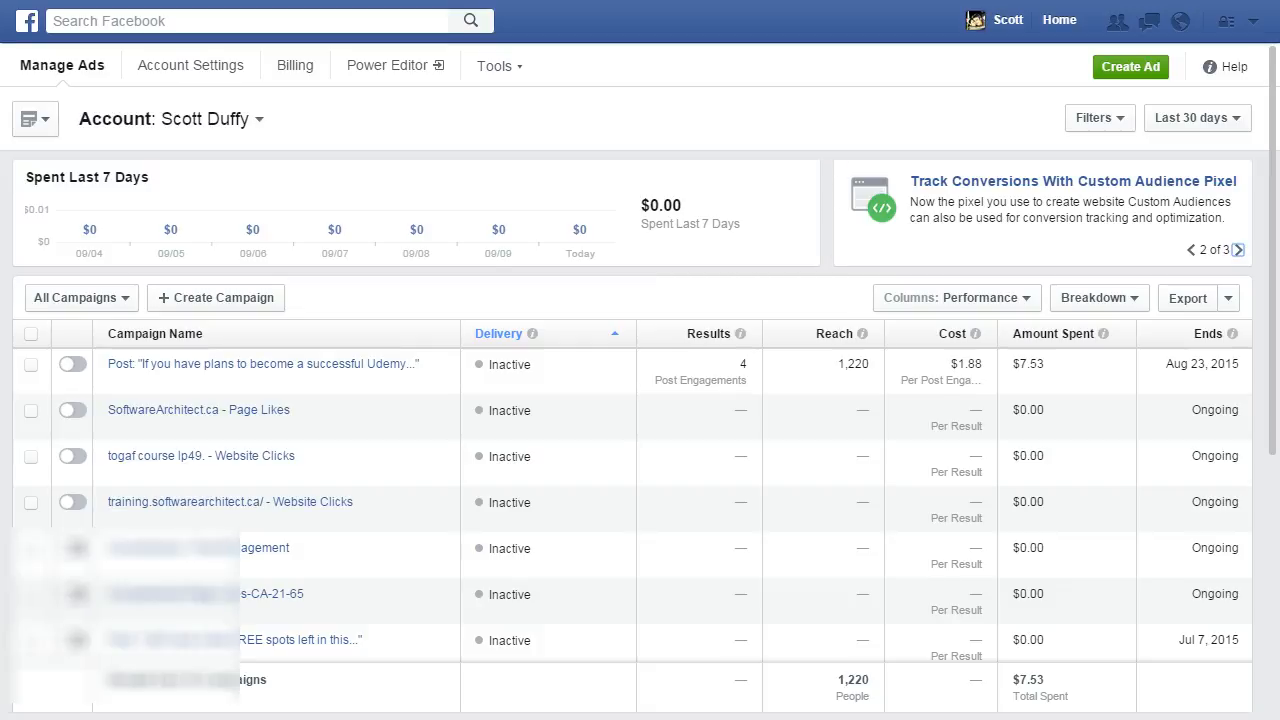
click(499, 66)
click(490, 168)
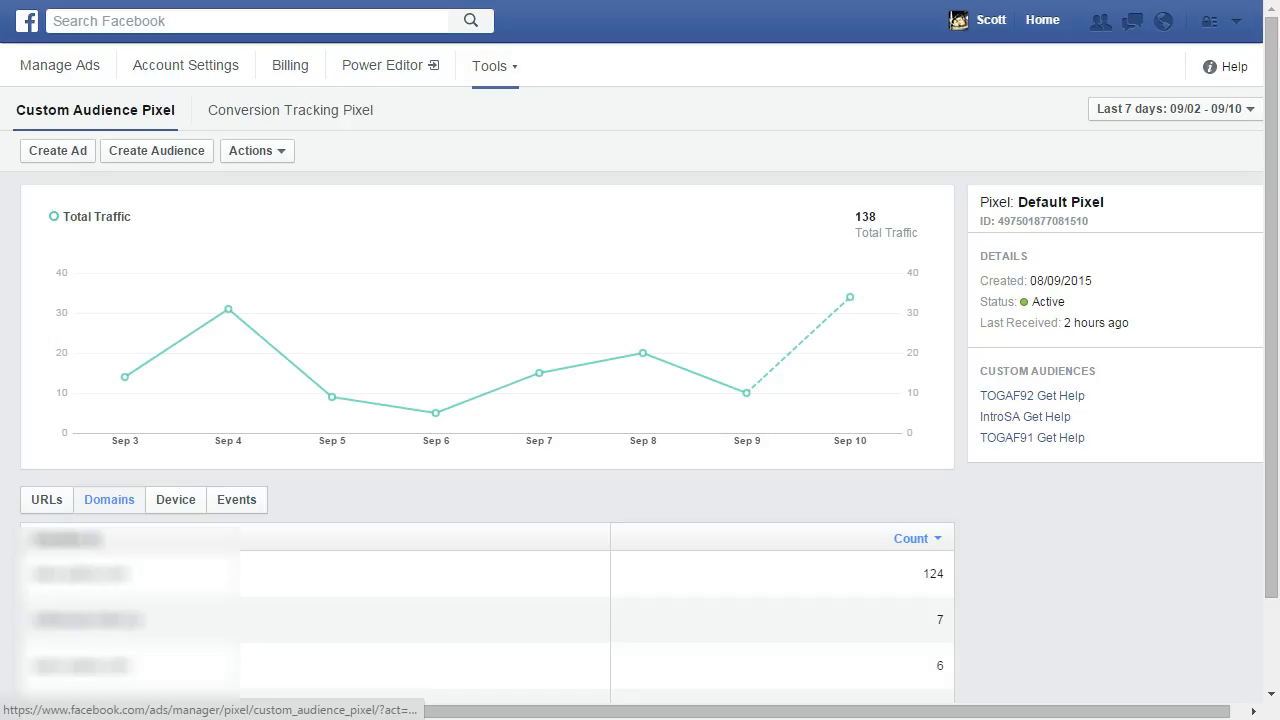
View the default pixel's code and copy the whole Facebook Pixel Code snippet.
click(252, 150)
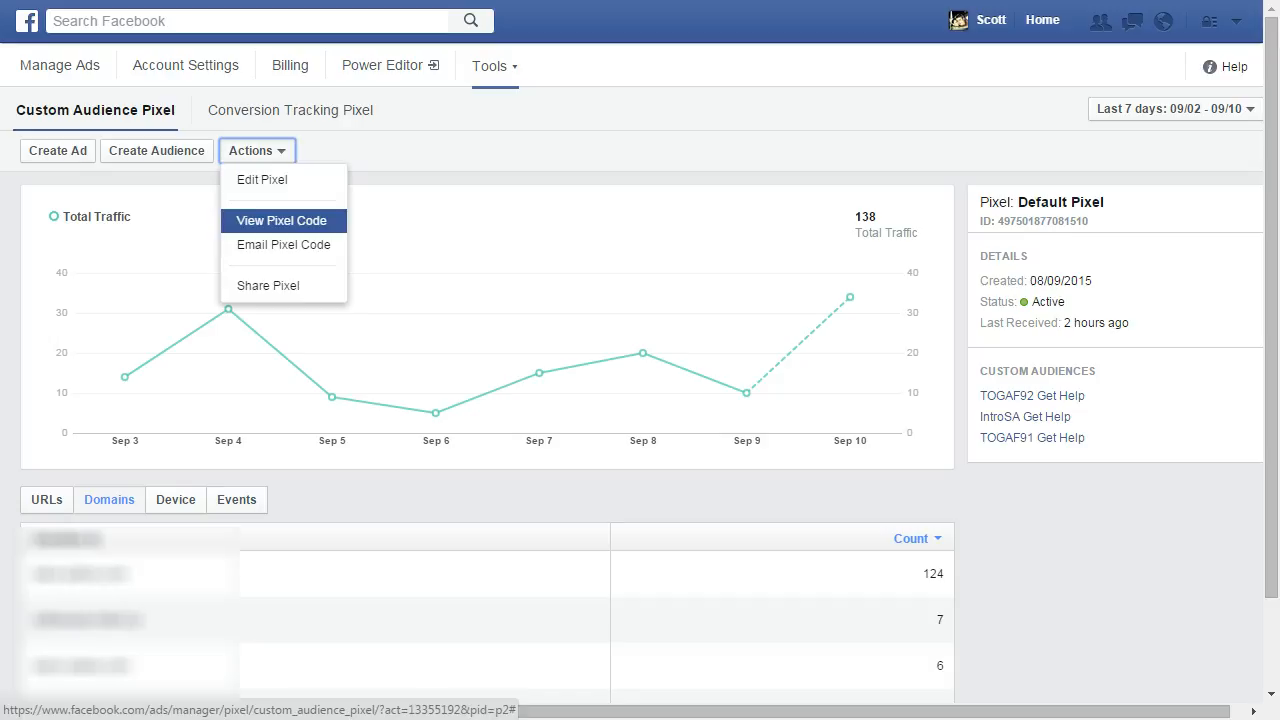
click(281, 220)
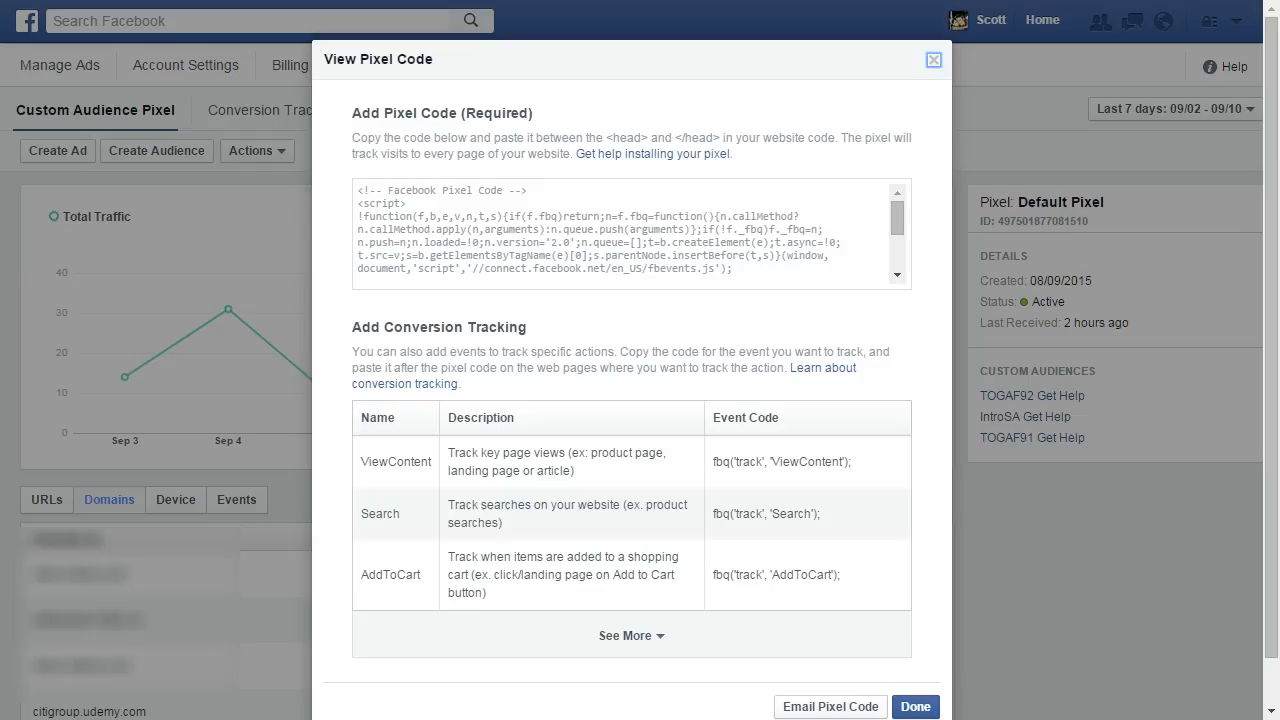
click(622, 234)
key(ctrl+c)
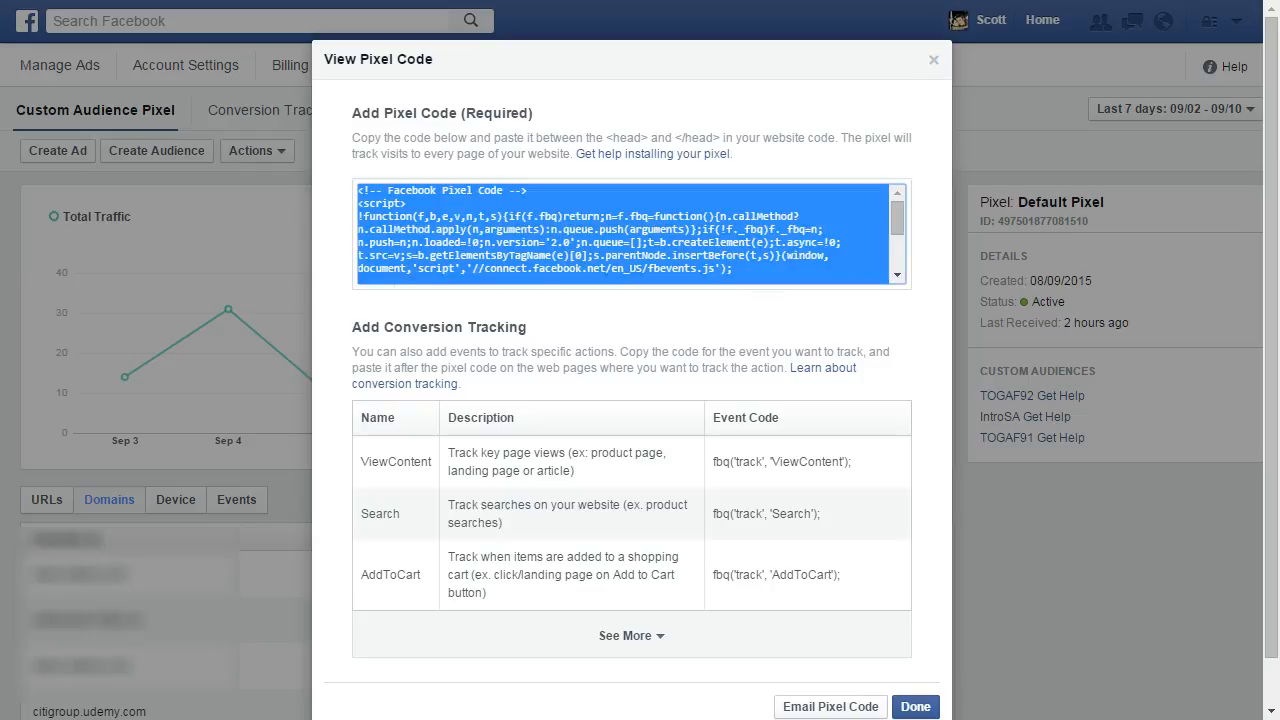
right_click(386, 208)
click(430, 224)
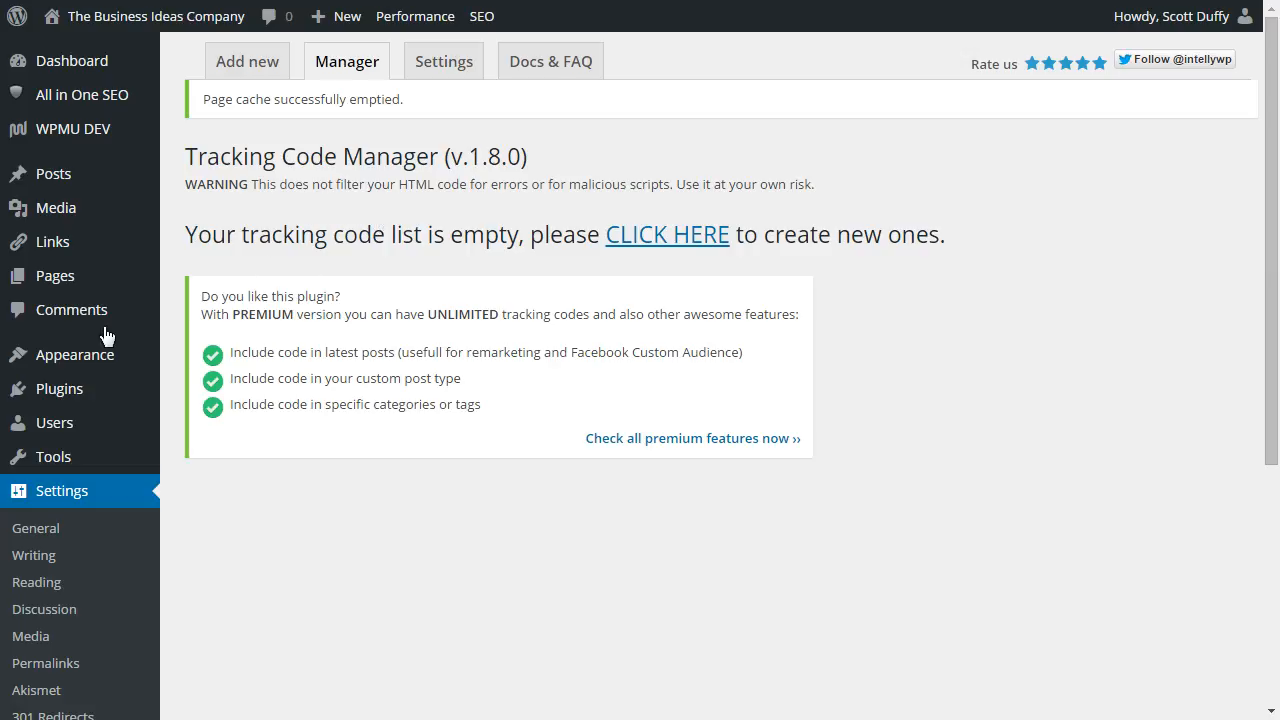
Switch to the WordPress dashboard and open the settings of the installed Tracking Code Manager plugin.
mouse_move(55, 388)
click(192, 395)
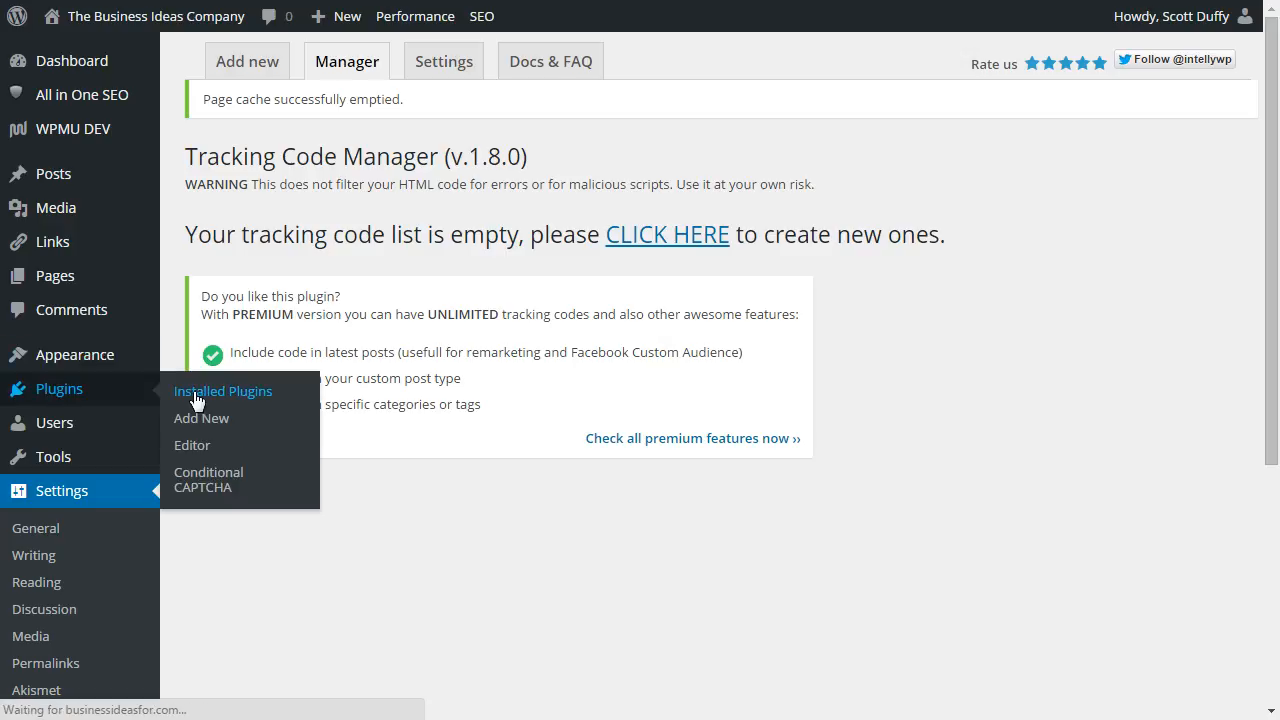
scroll(437, 312, down, 15)
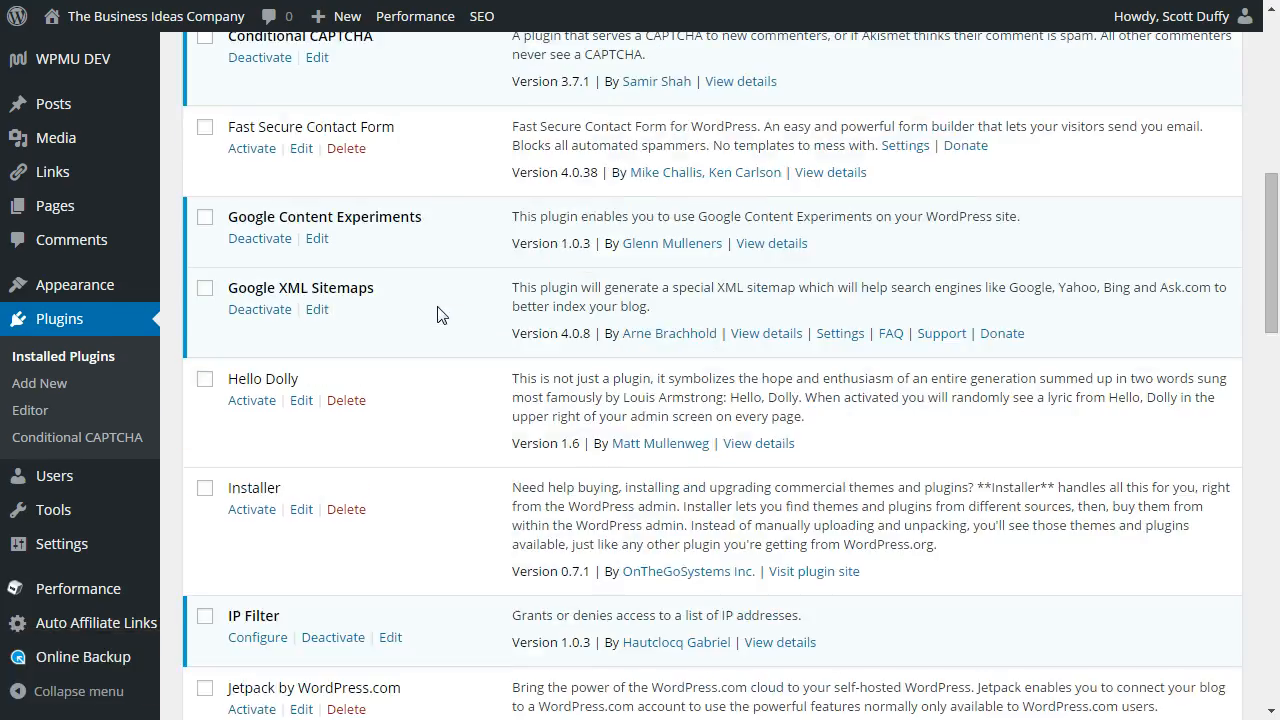
scroll(437, 312, down, 6)
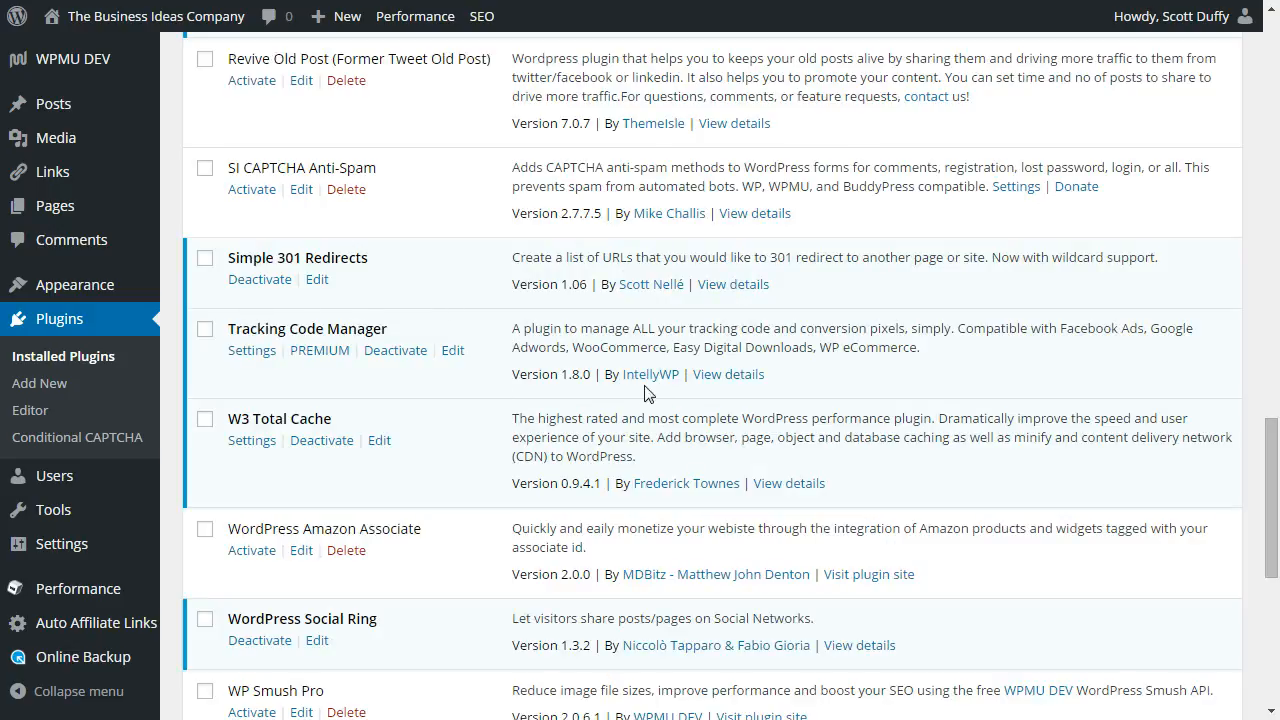
click(252, 354)
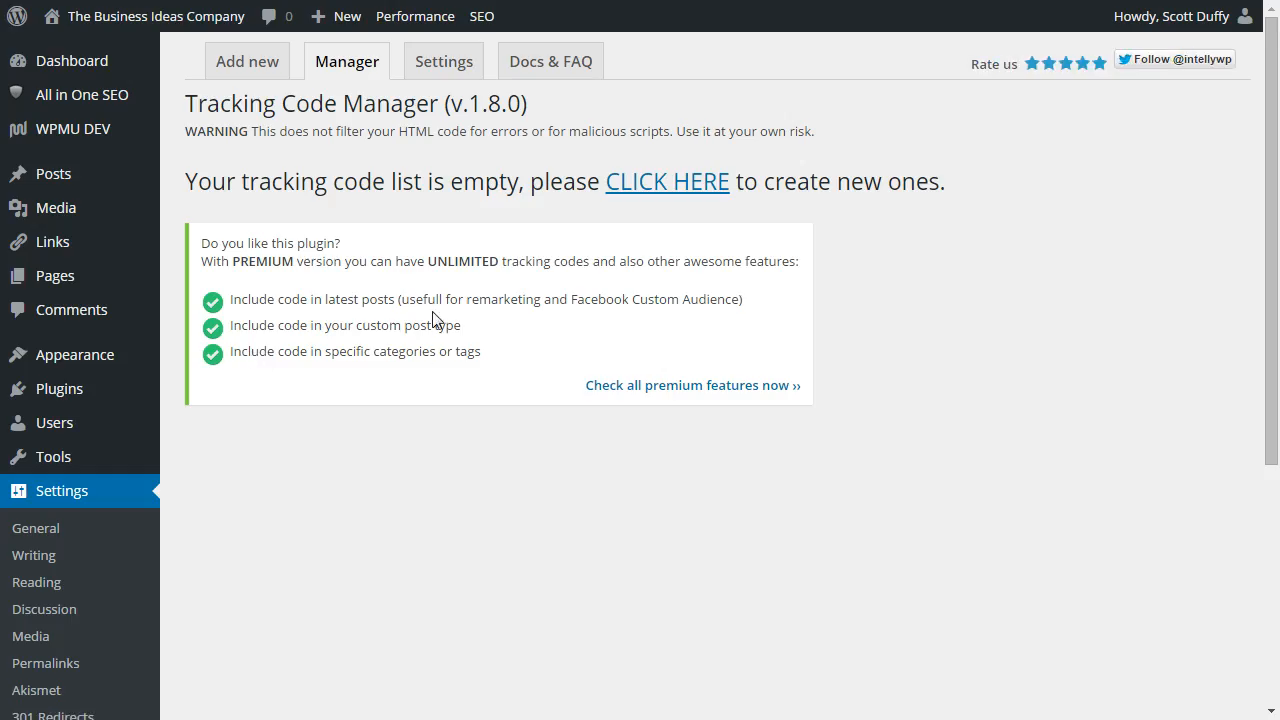
Start a new tracking code and name it "FB tracking".
click(232, 70)
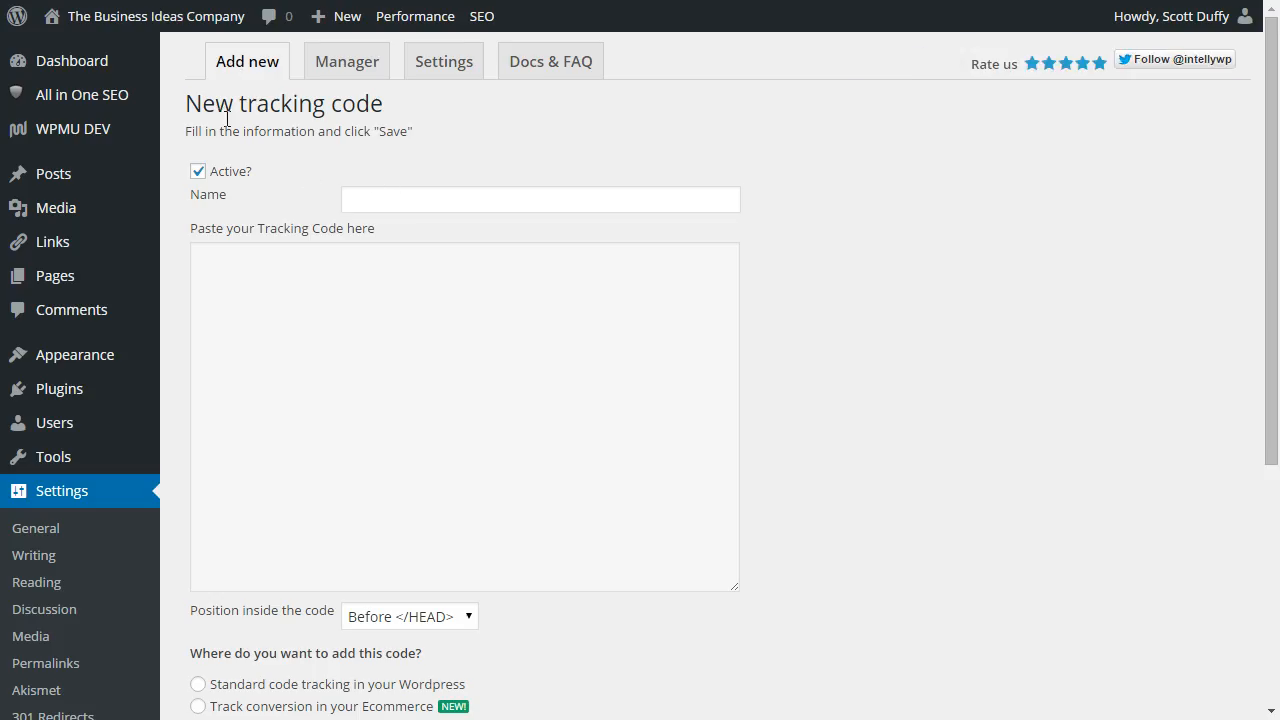
click(363, 199)
text(FB)
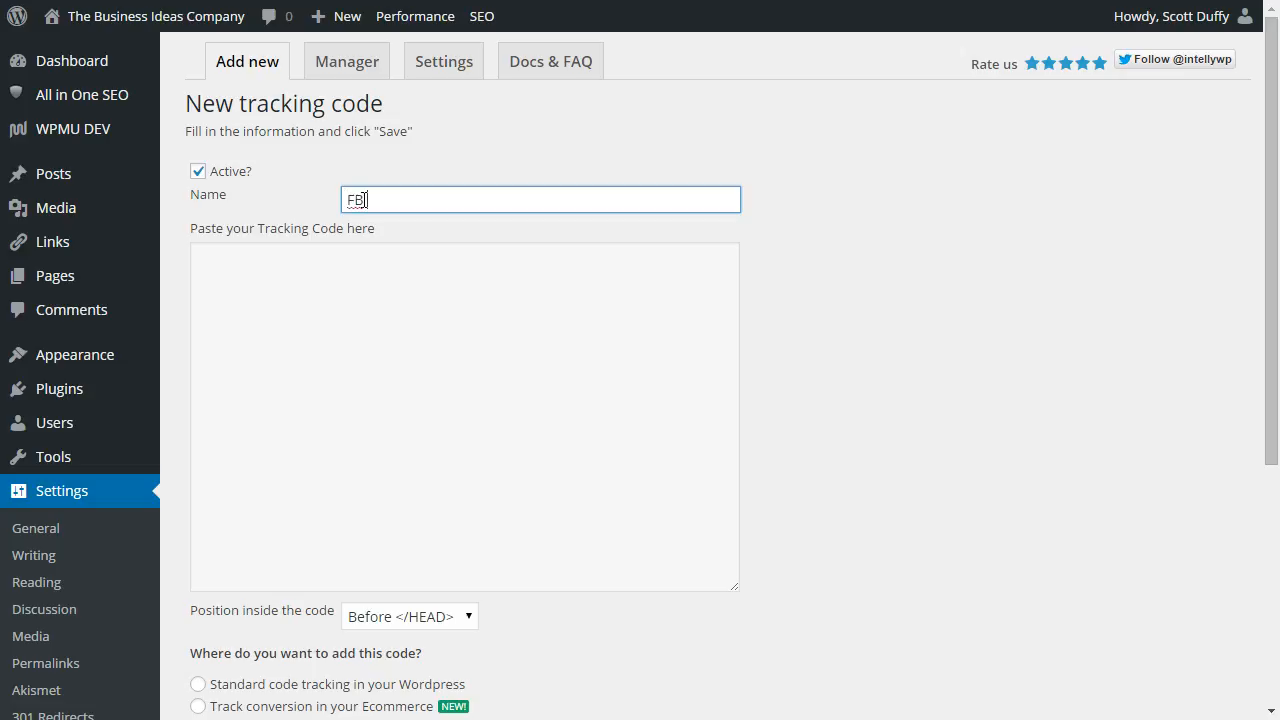
text( tracking)
Paste the copied Facebook pixel code into the new tracking code and check its pixel ID and PageView event.
click(427, 302)
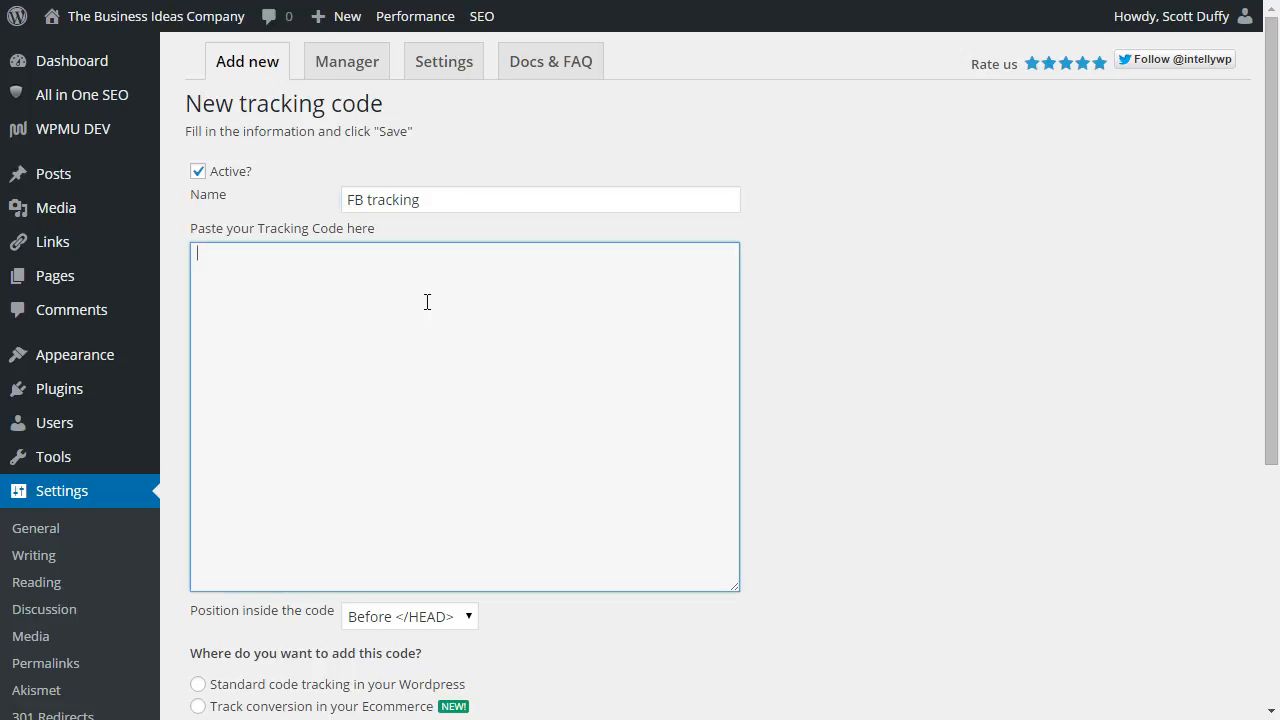
right_click(334, 298)
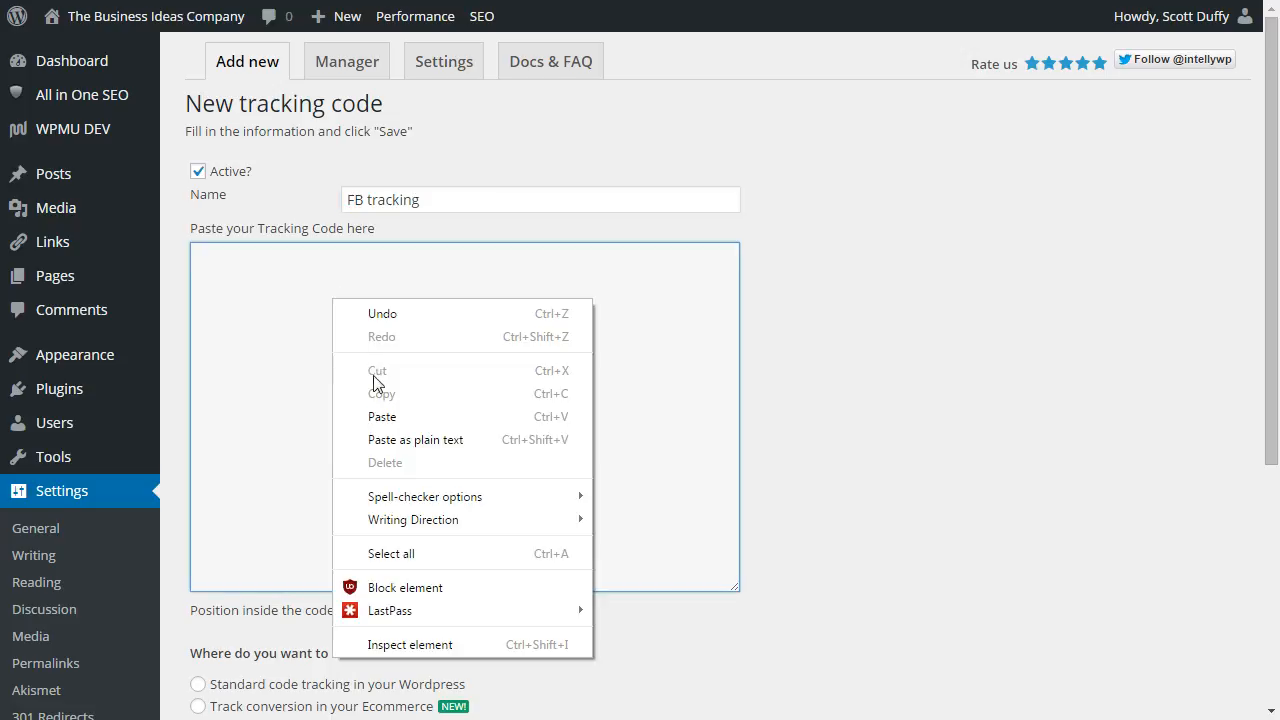
click(385, 414)
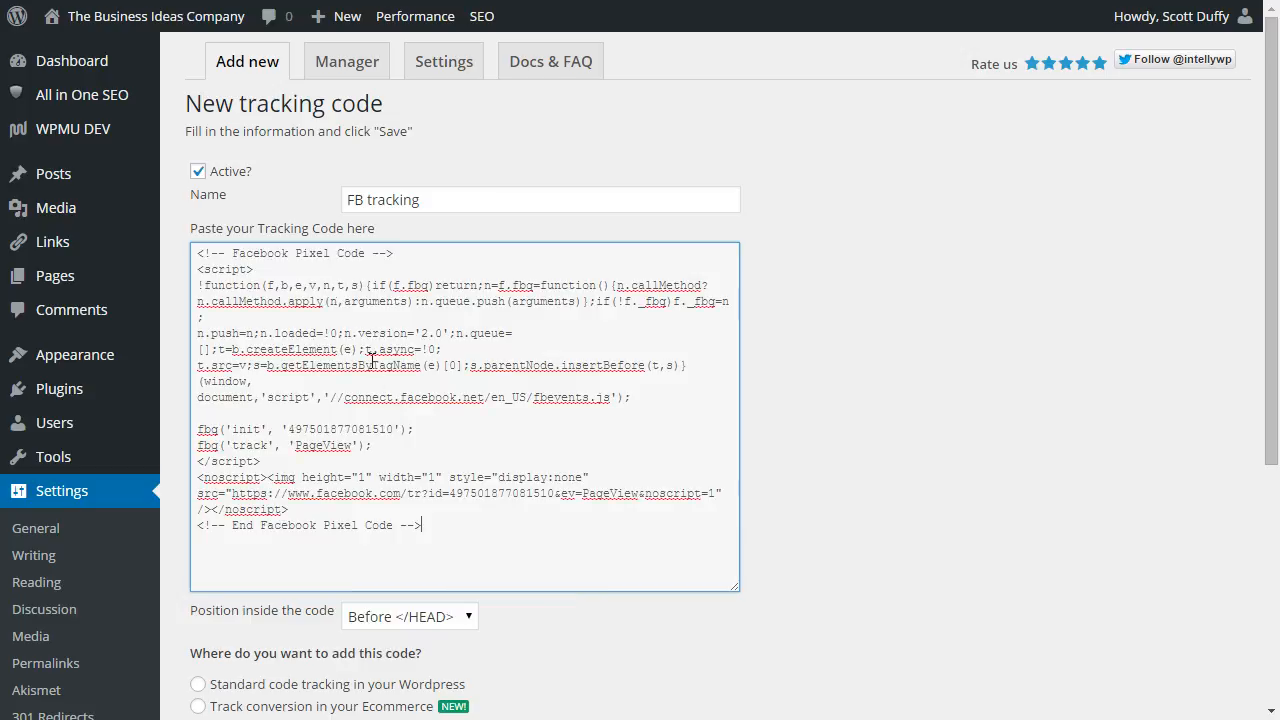
double_click(331, 428)
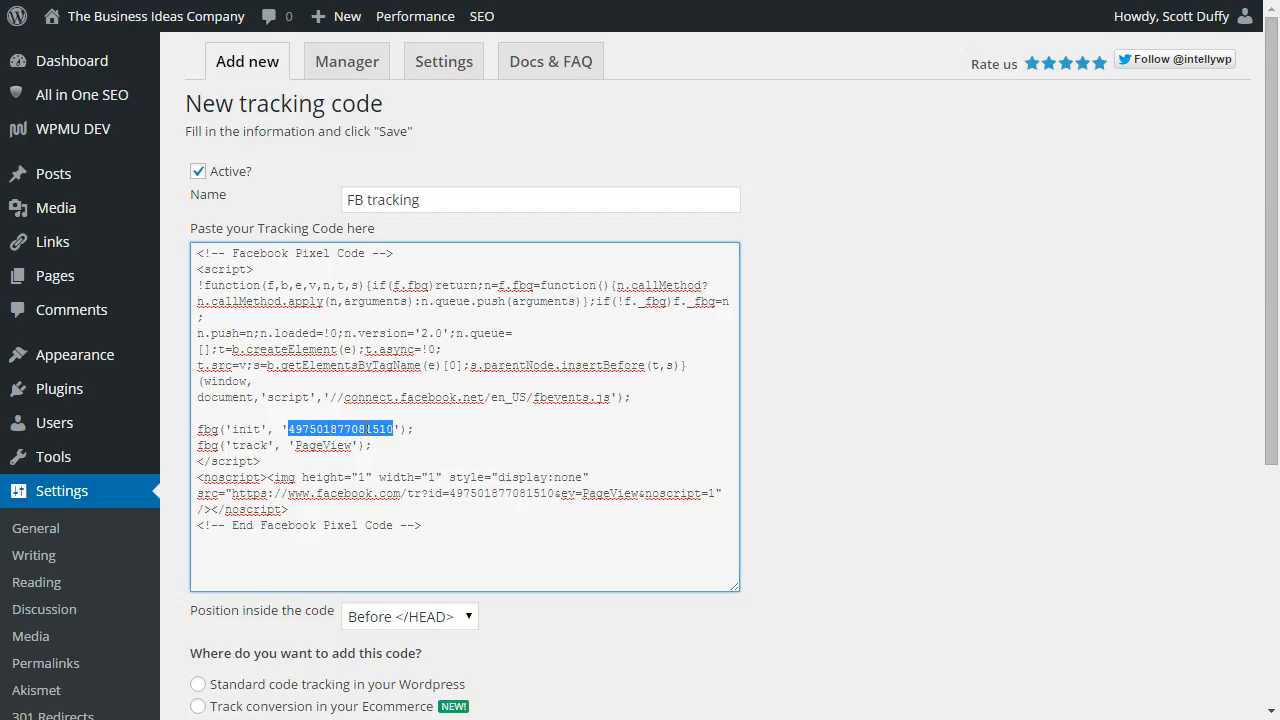
double_click(328, 445)
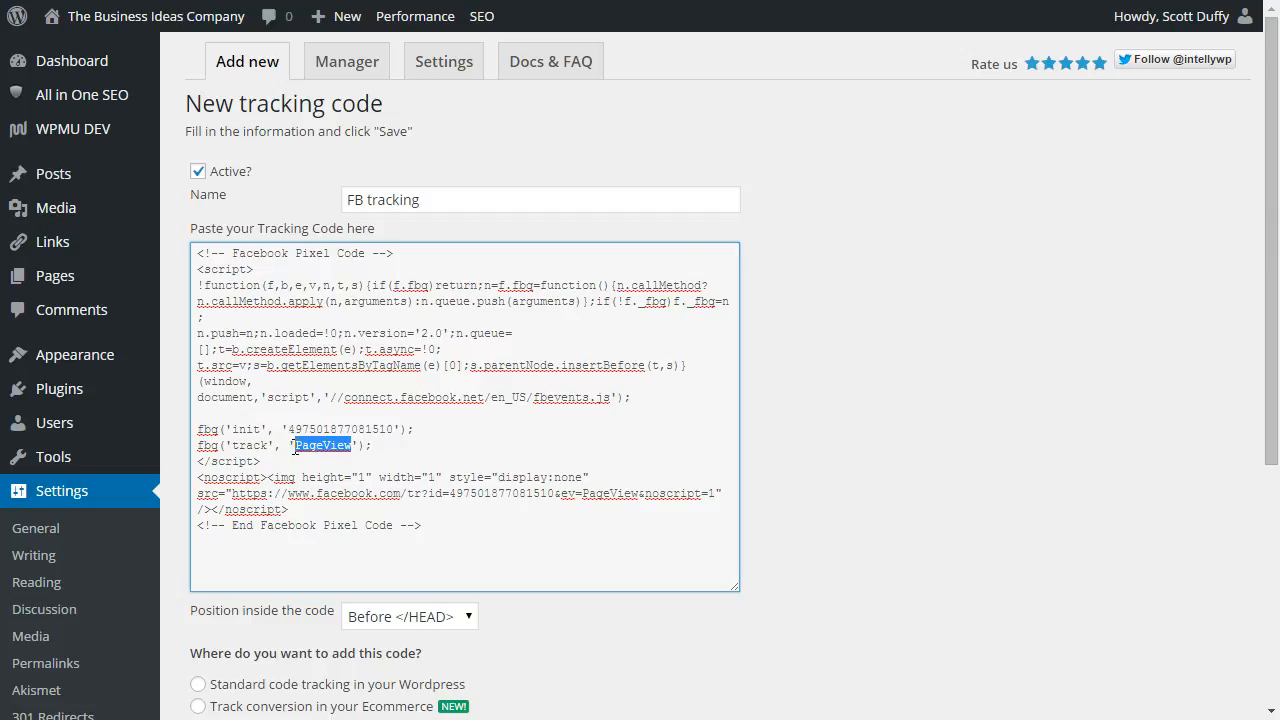
click(314, 550)
Set the tracking code's position inside the page code to Before </BODY>.
scroll(517, 534, down, 1)
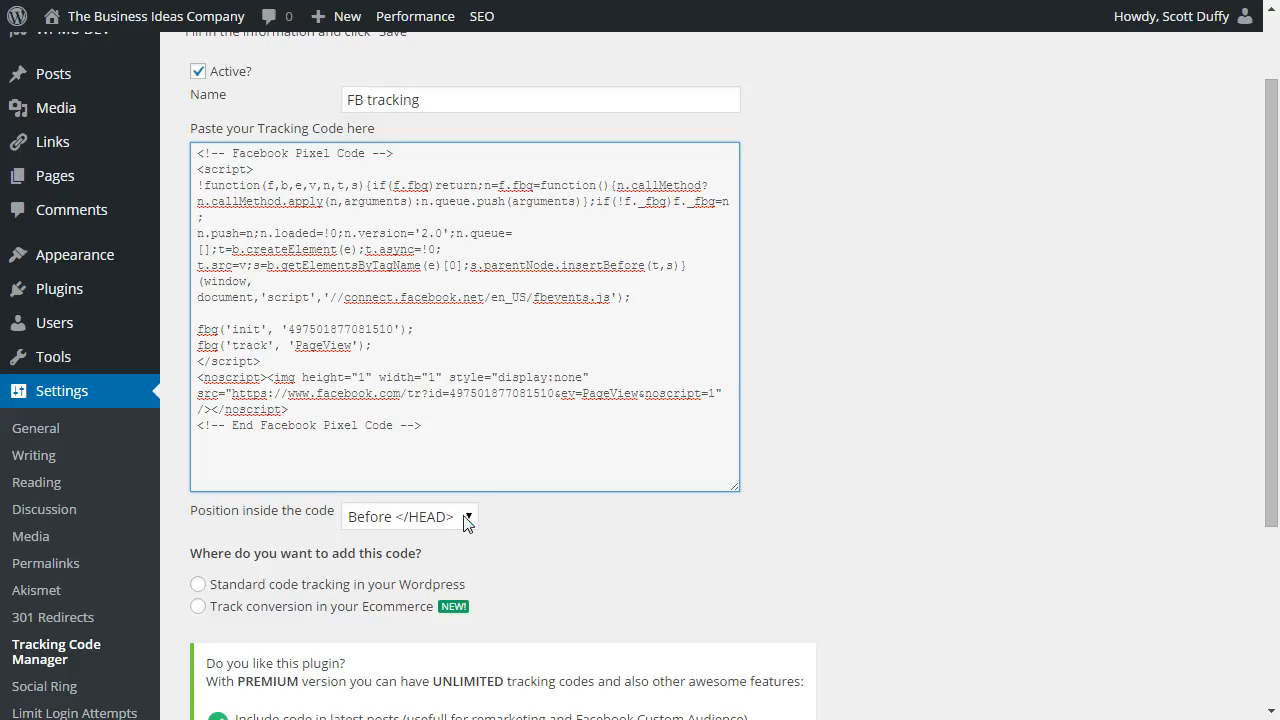
click(470, 520)
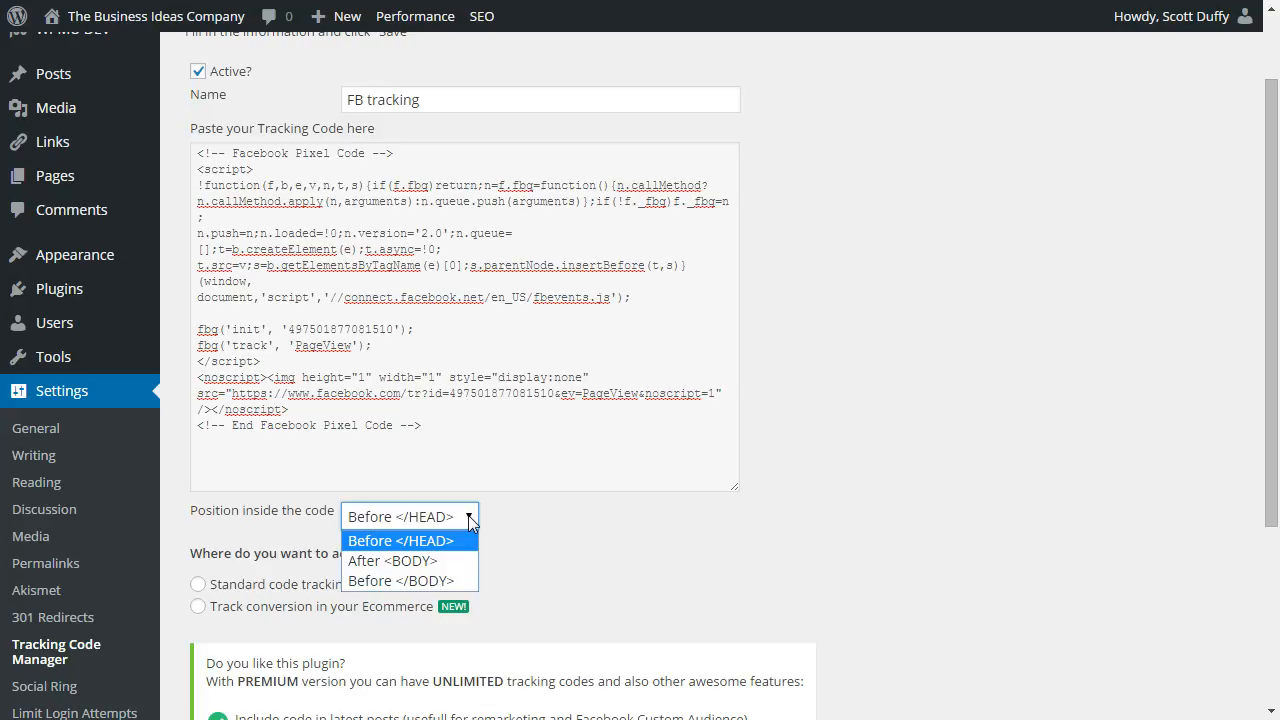
click(399, 580)
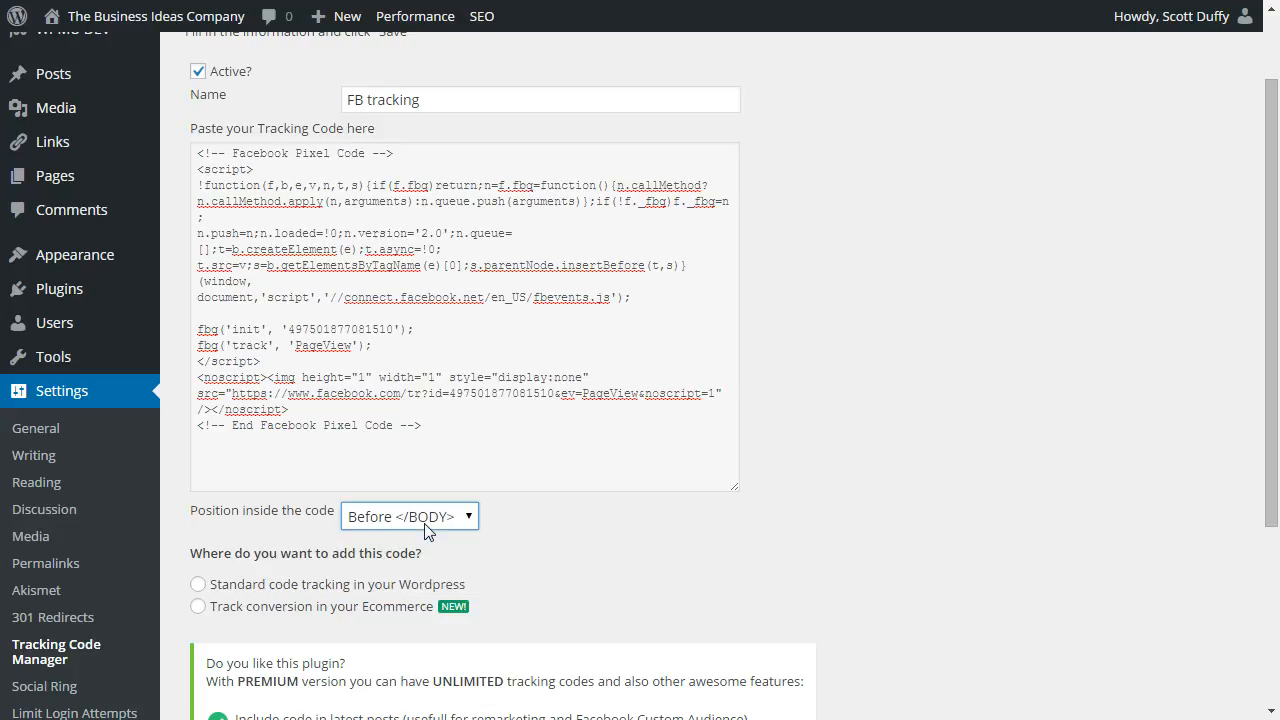
Add the code as standard code tracking in WordPress and insert it in the whole website, including pages, posts and archives.
scroll(672, 534, down, 1)
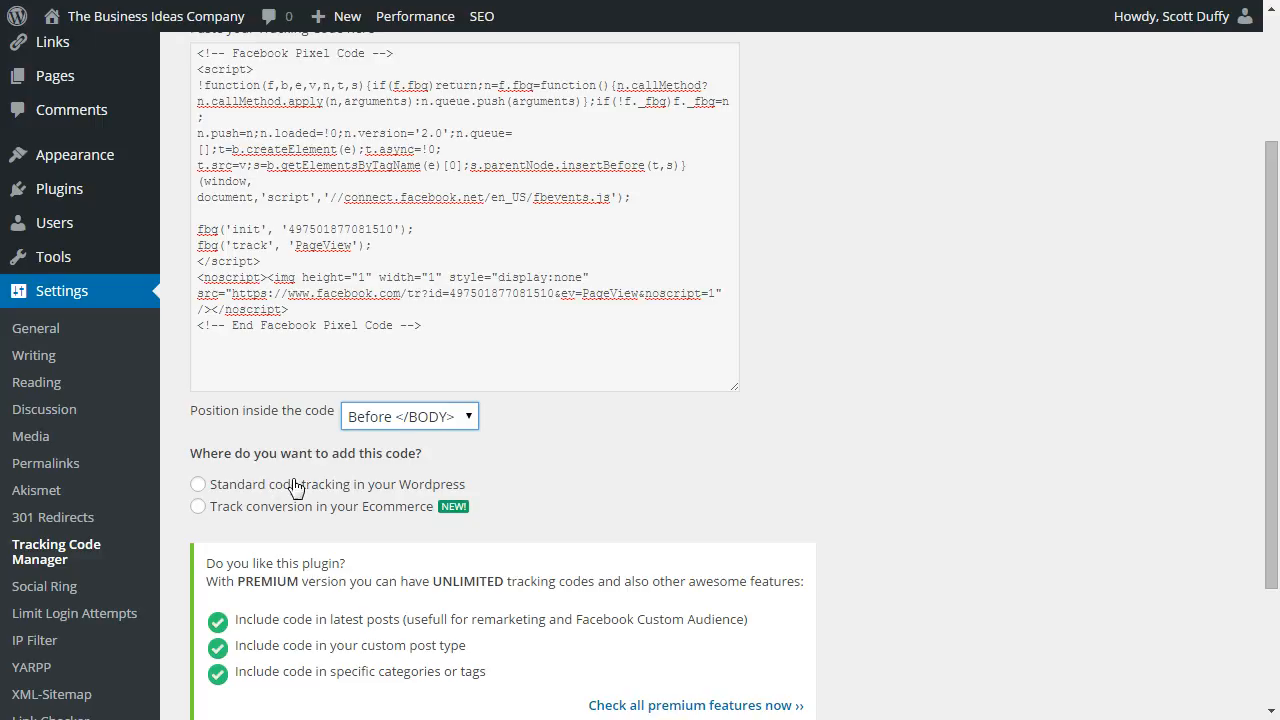
scroll(690, 466, down, 2)
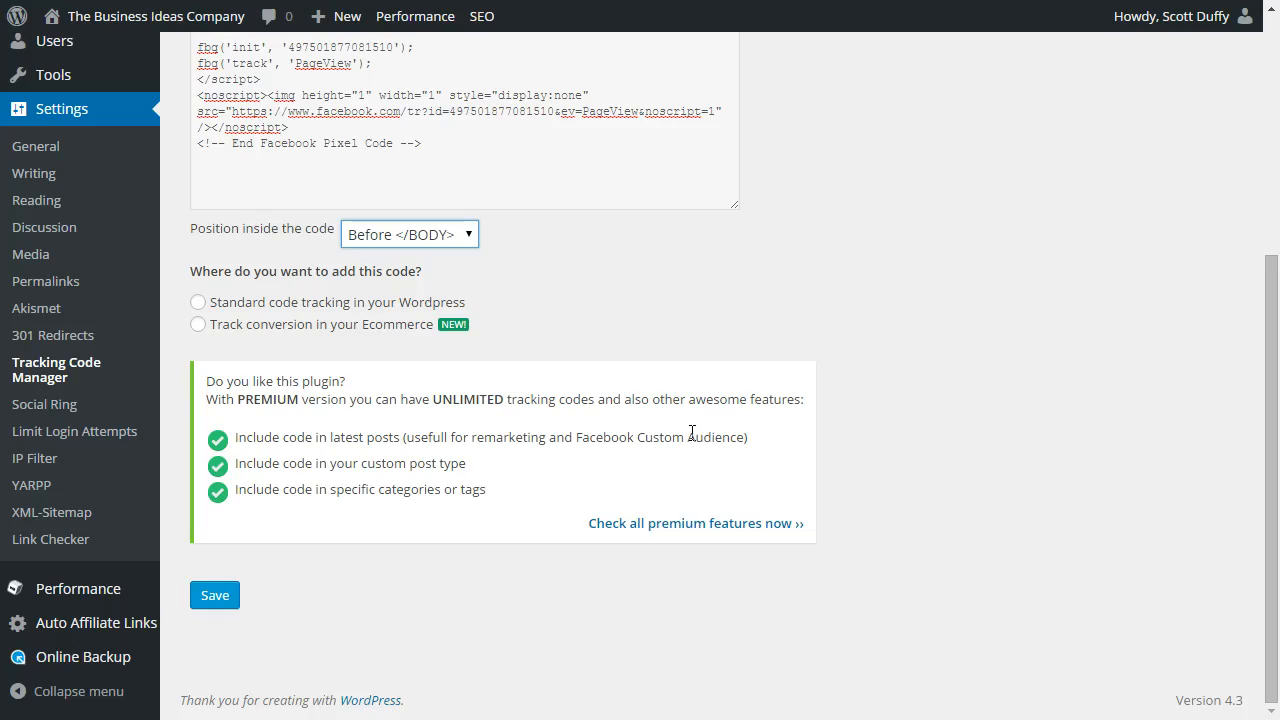
click(221, 313)
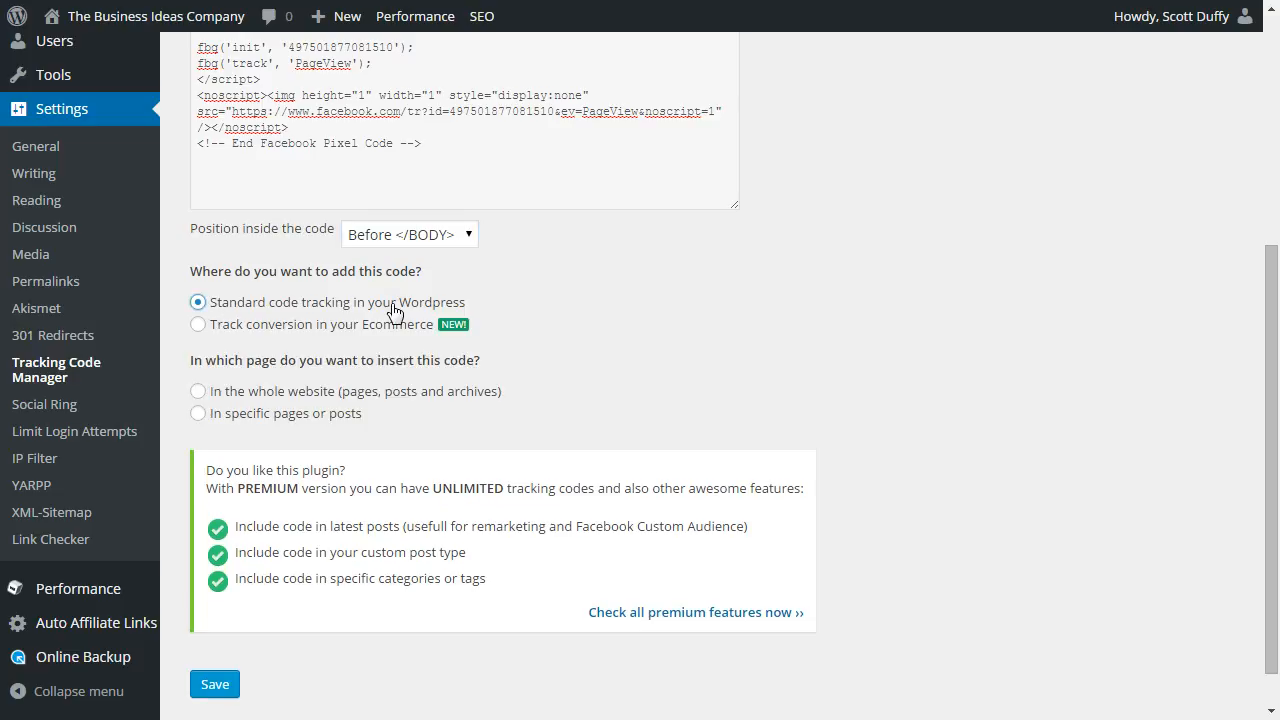
click(253, 399)
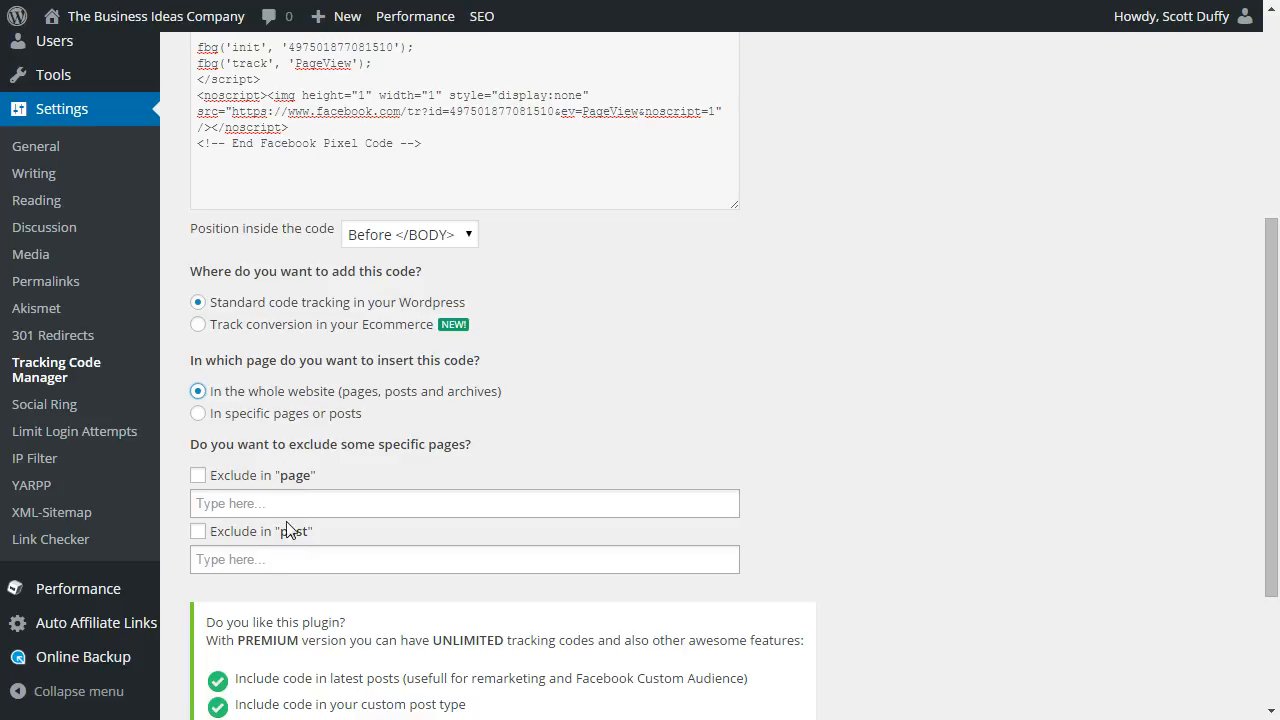
Review the FB tracking entry's code and placement options and save it.
scroll(620, 430, up, 1)
scroll(620, 435, up, 1)
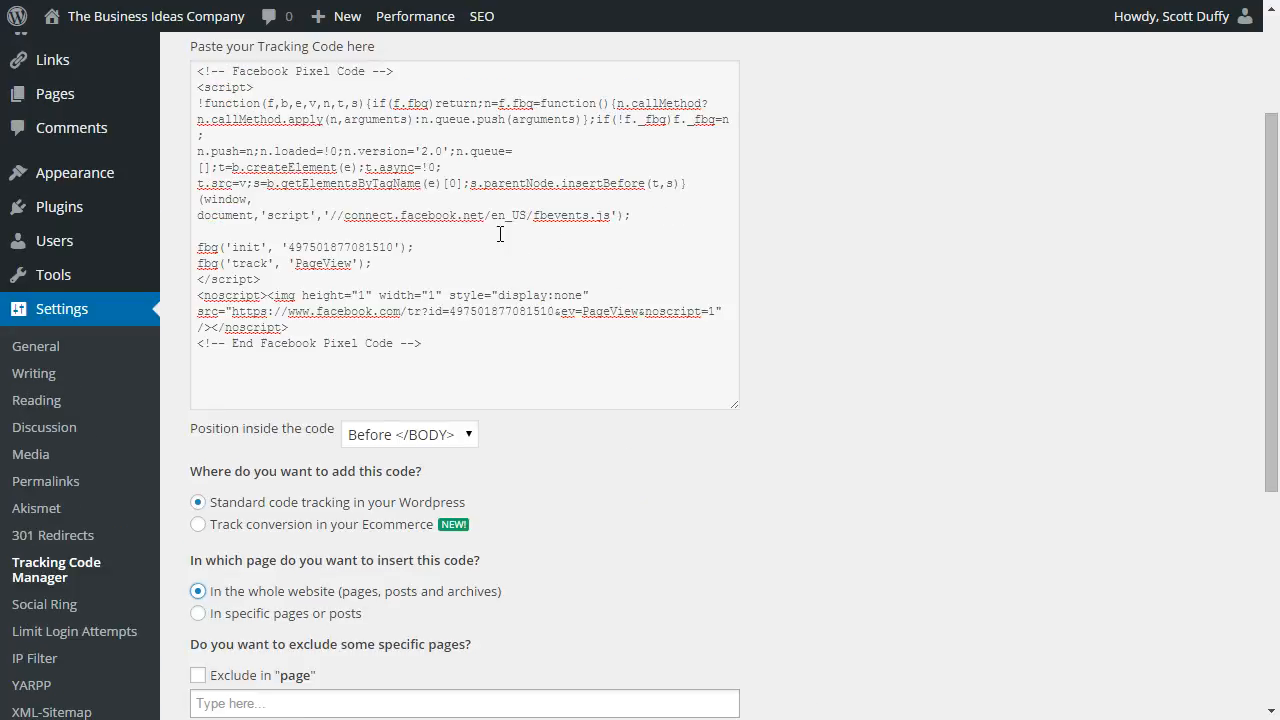
scroll(498, 316, up, 1)
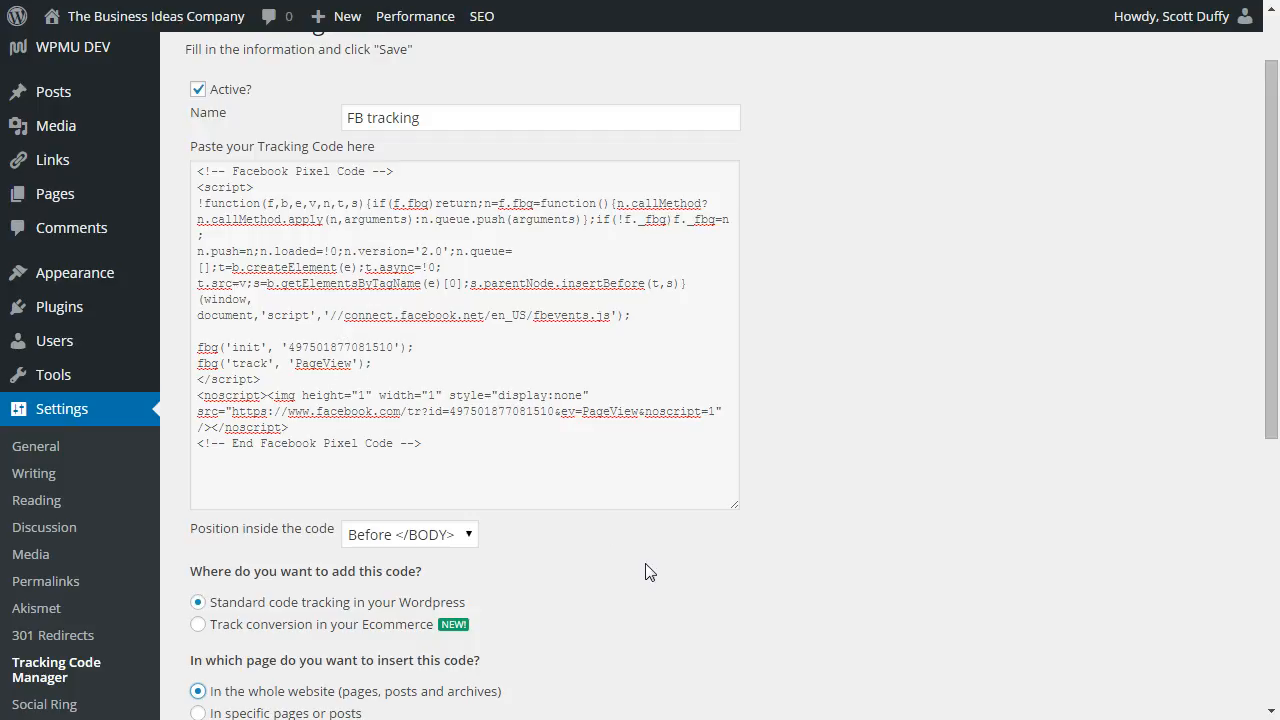
scroll(650, 560, down, 2)
scroll(780, 372, down, 1)
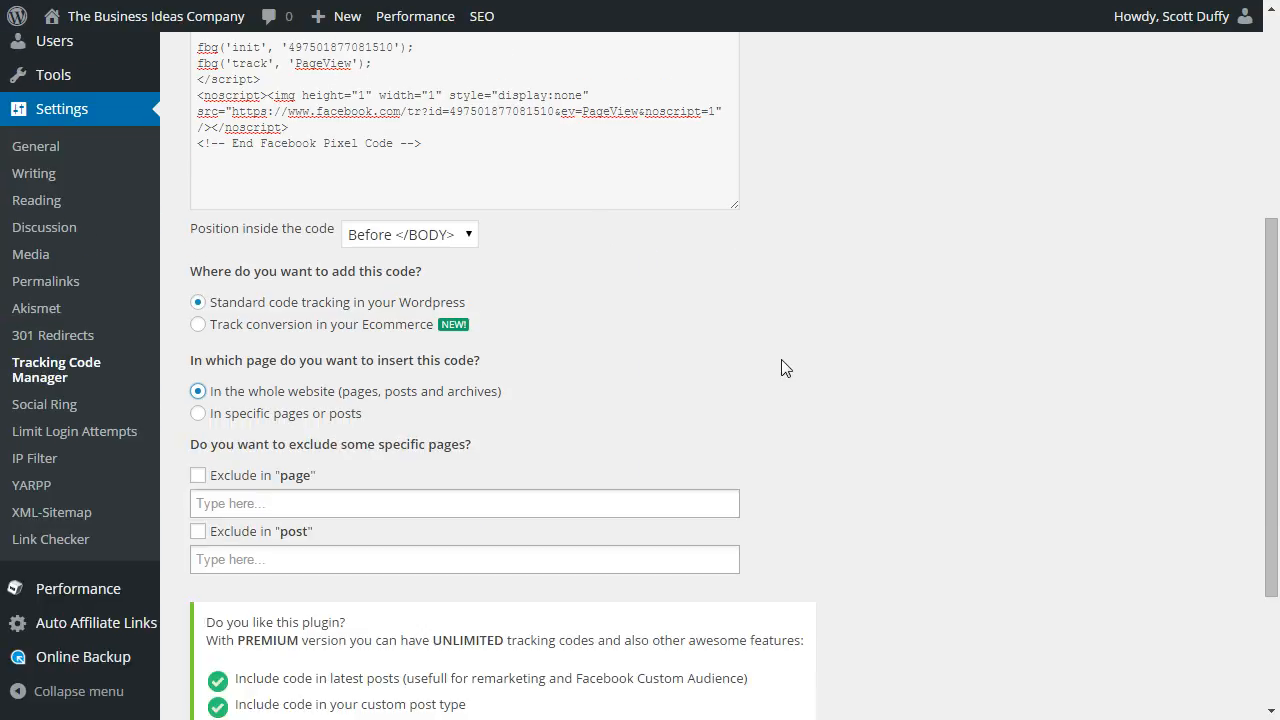
scroll(784, 368, down, 1)
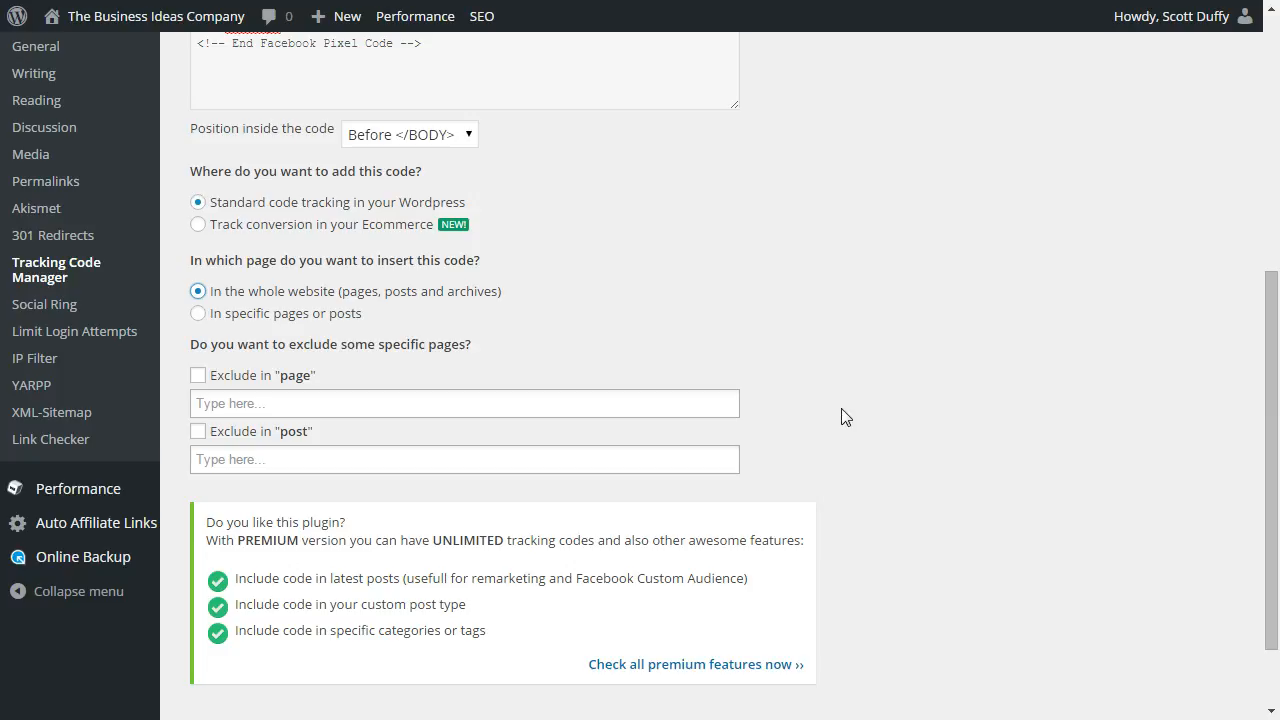
scroll(841, 417, down, 1)
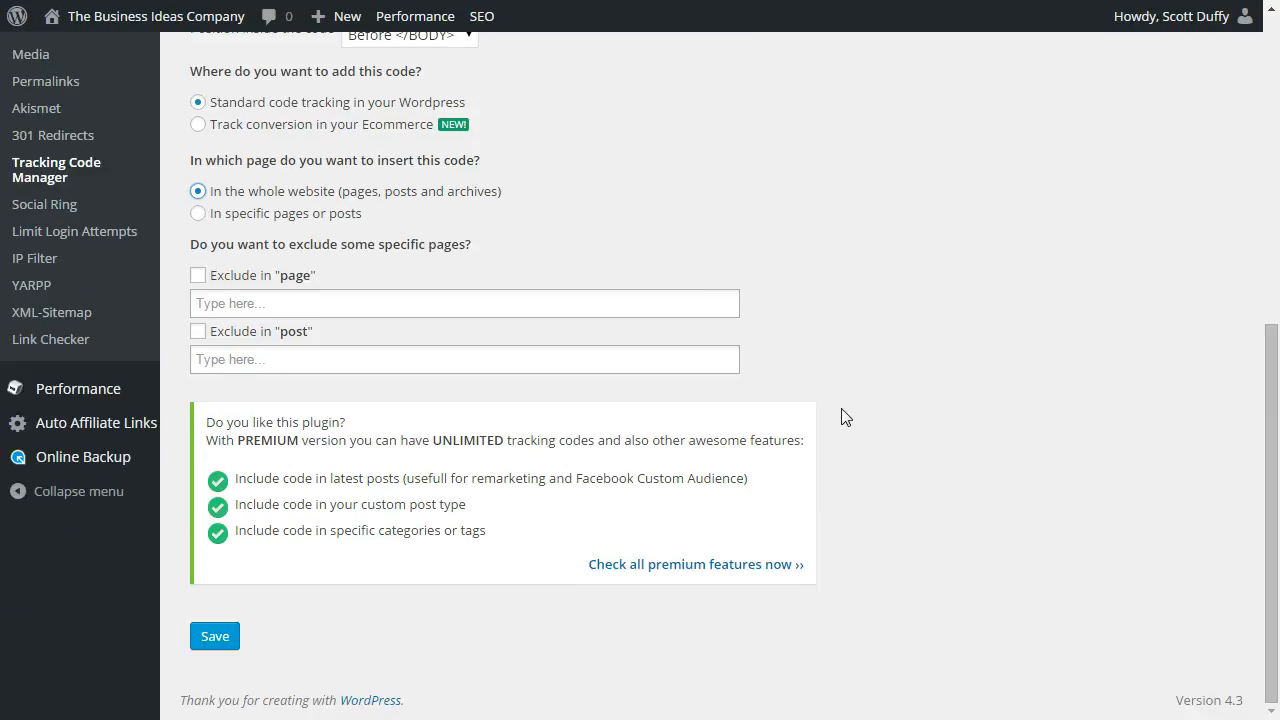
click(215, 637)
click(210, 638)
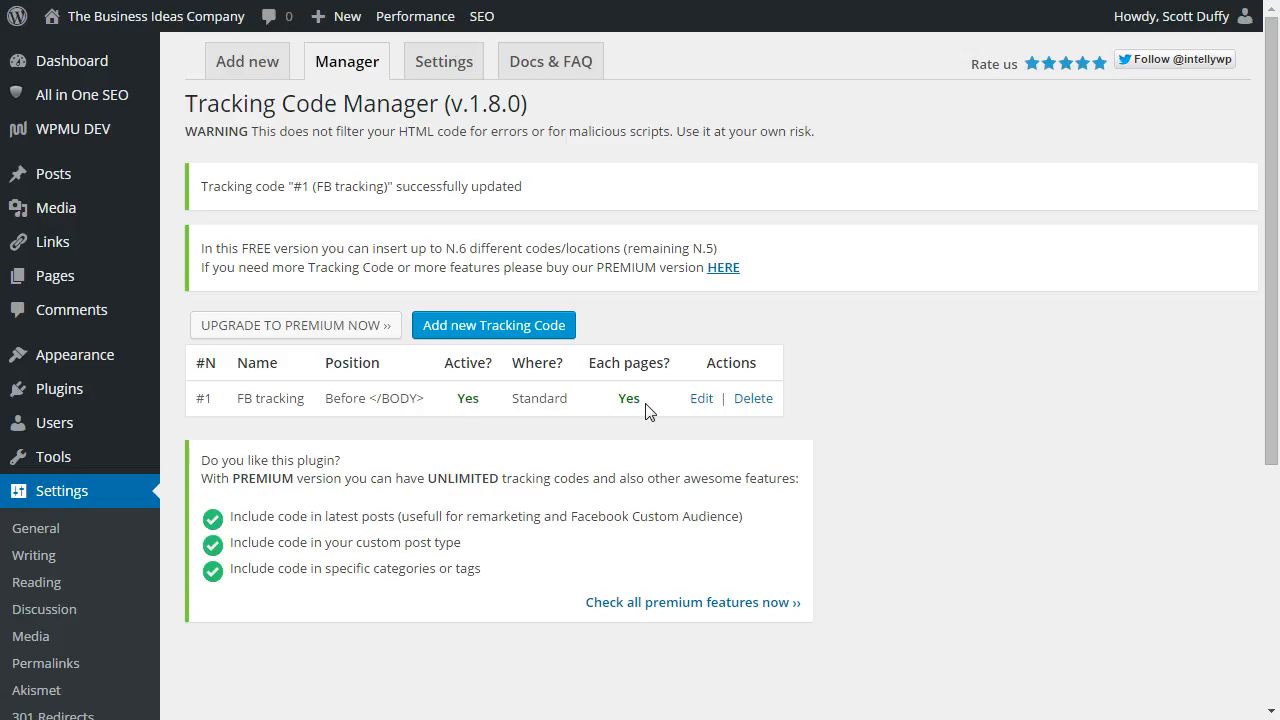
Open the live Business Ideas Company home page in a separate tab and display its HTML page source.
mouse_move(140, 18)
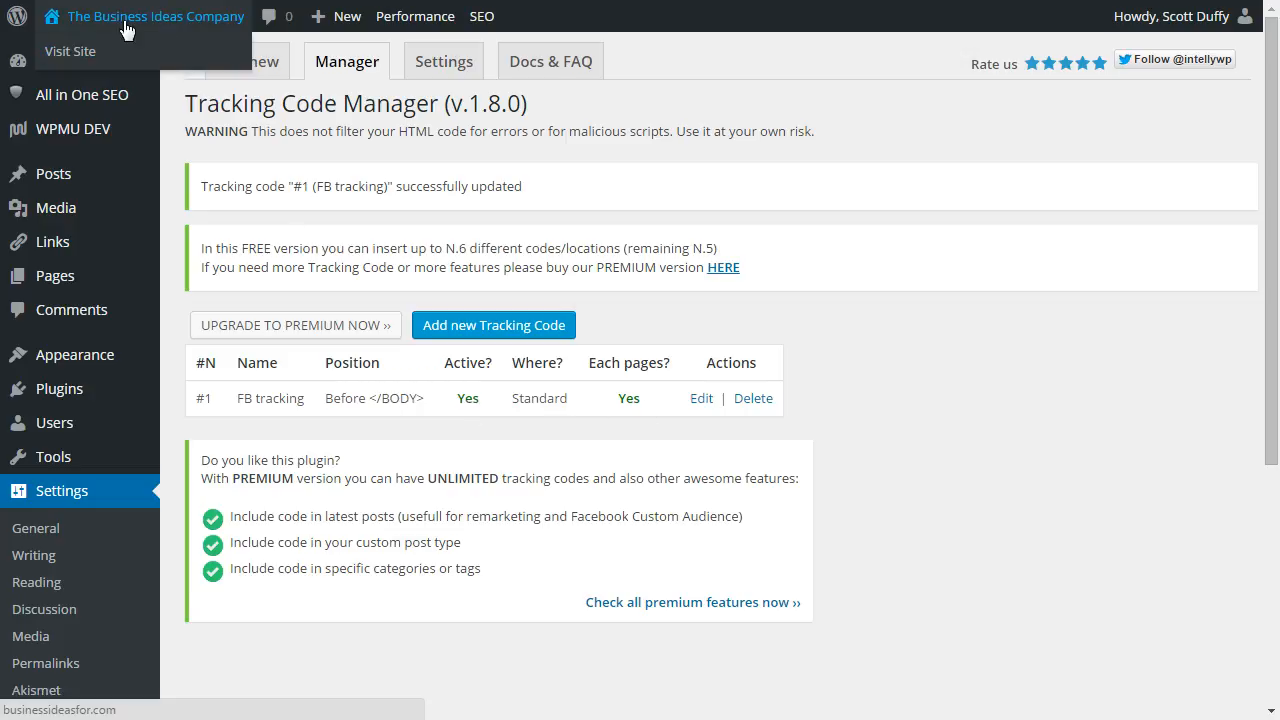
right_click(71, 62)
click(96, 60)
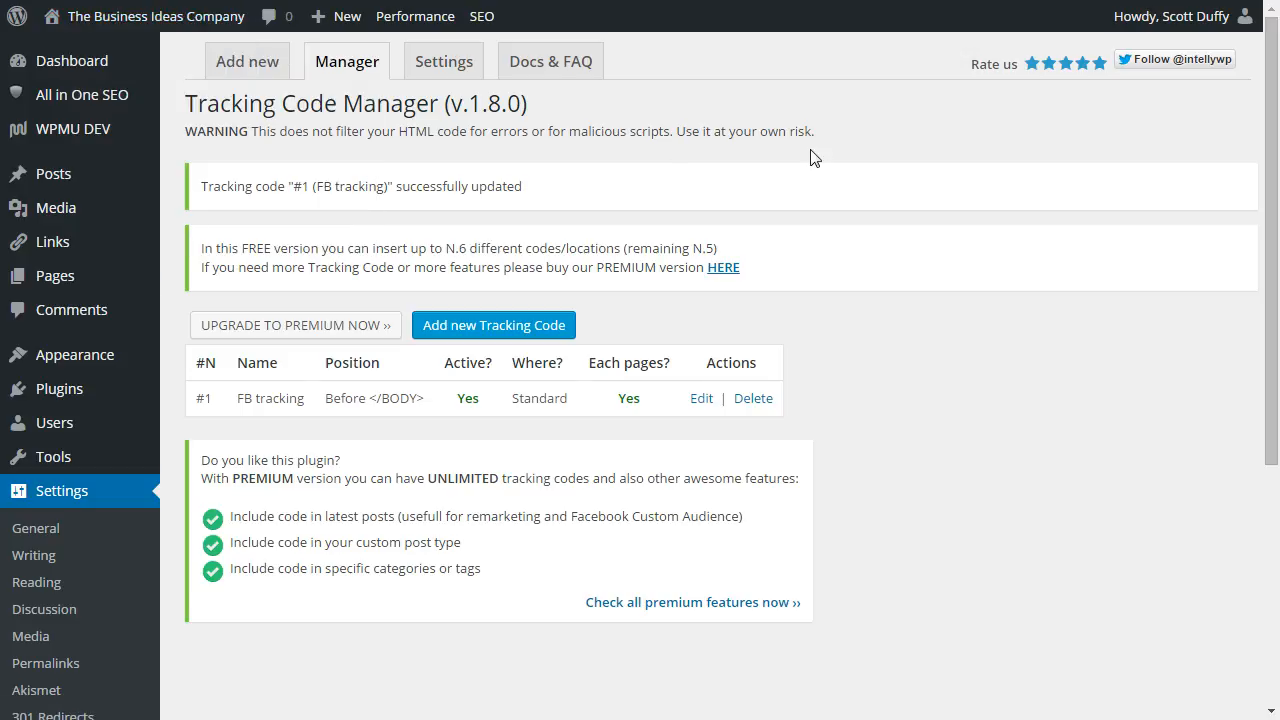
key(ctrl+Tab)
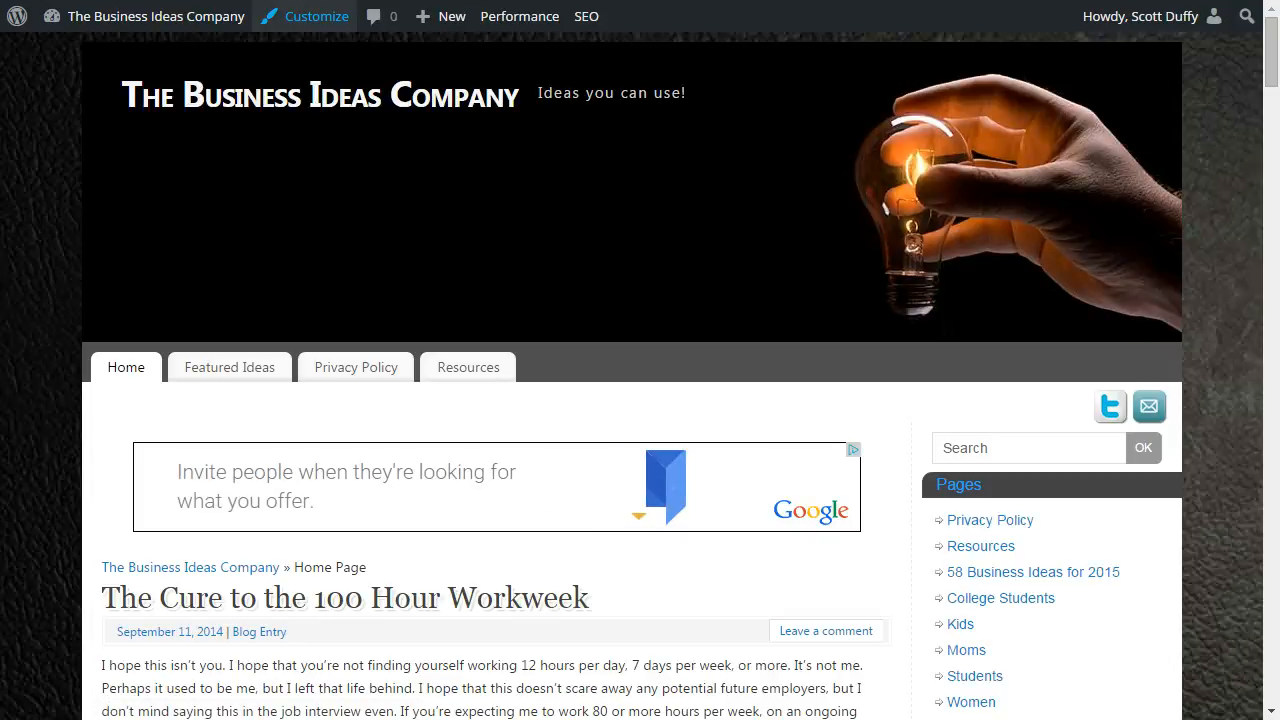
key(F11)
key(ctrl+u)
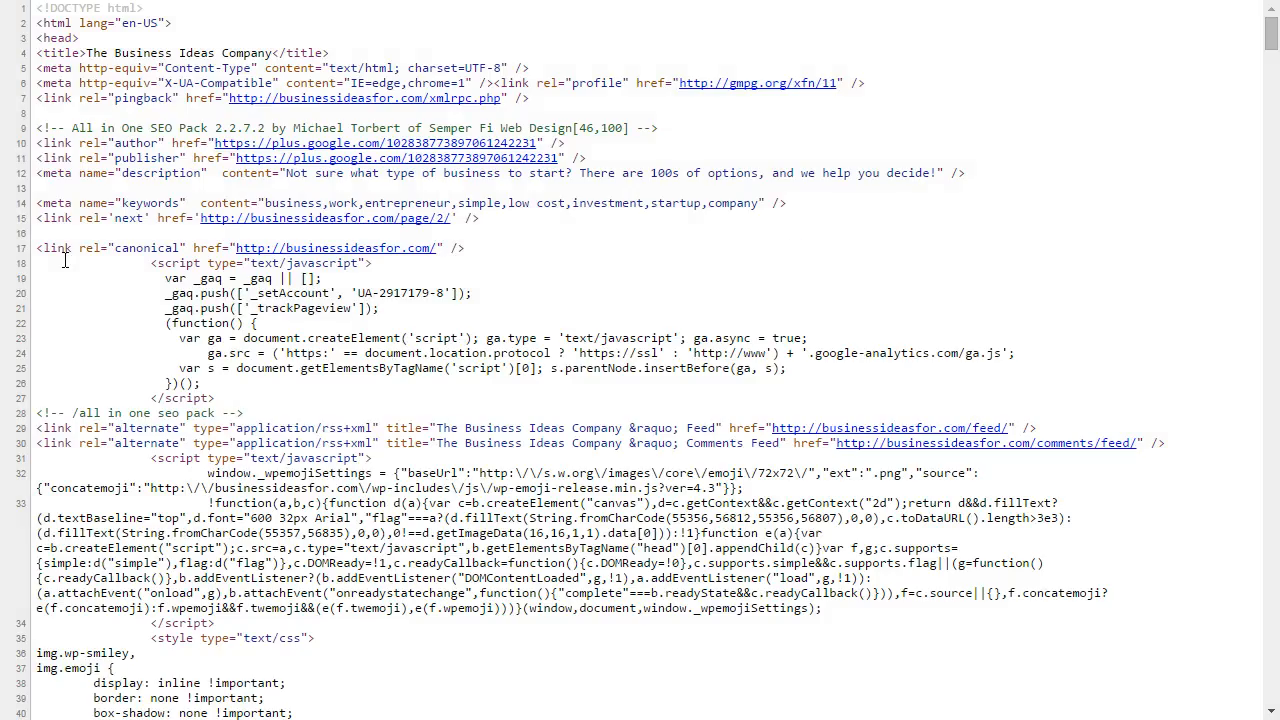
Locate the Facebook Pixel Code block near the end of the page source, highlight its comment title, and close the source view.
key(End)
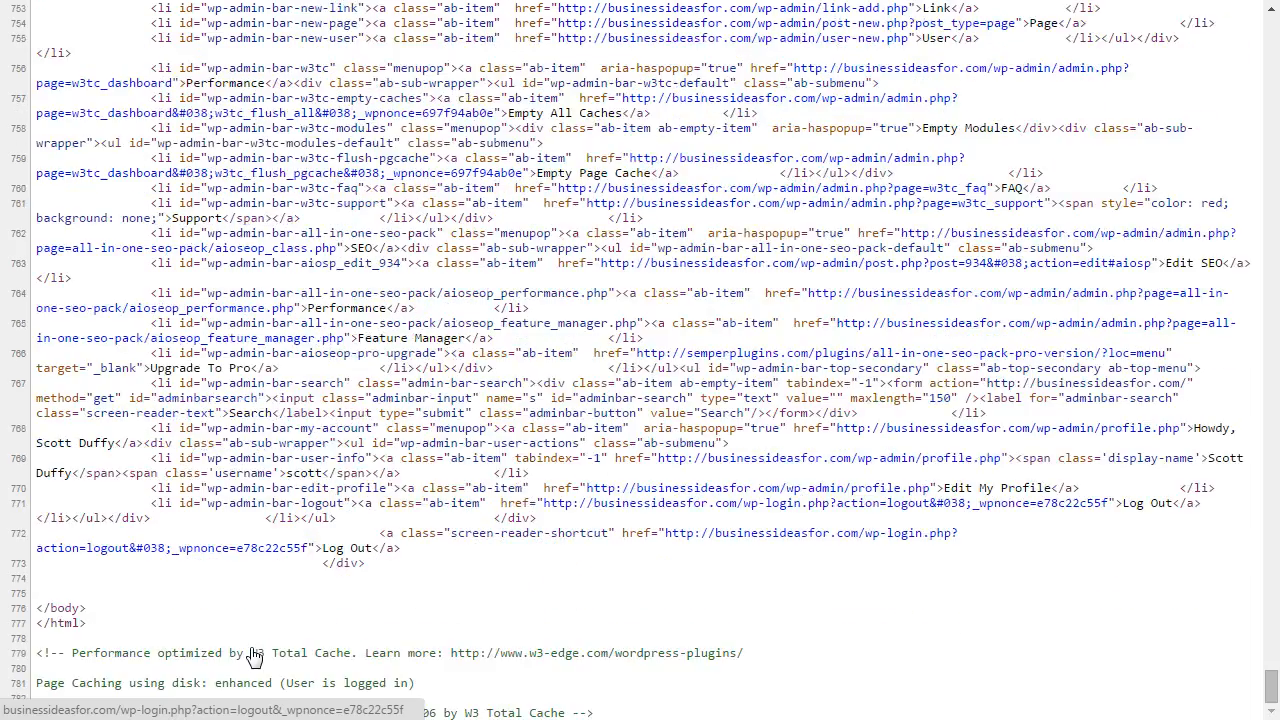
scroll(143, 632, up, 10)
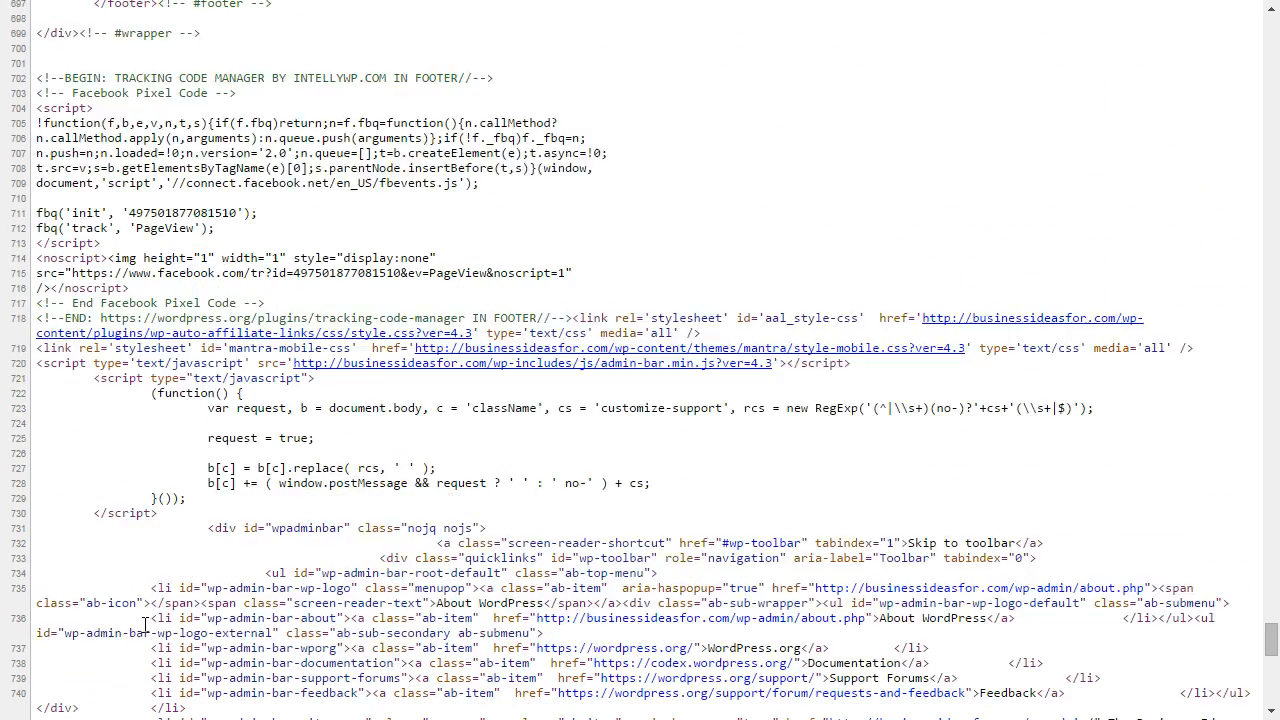
scroll(143, 624, up, 1)
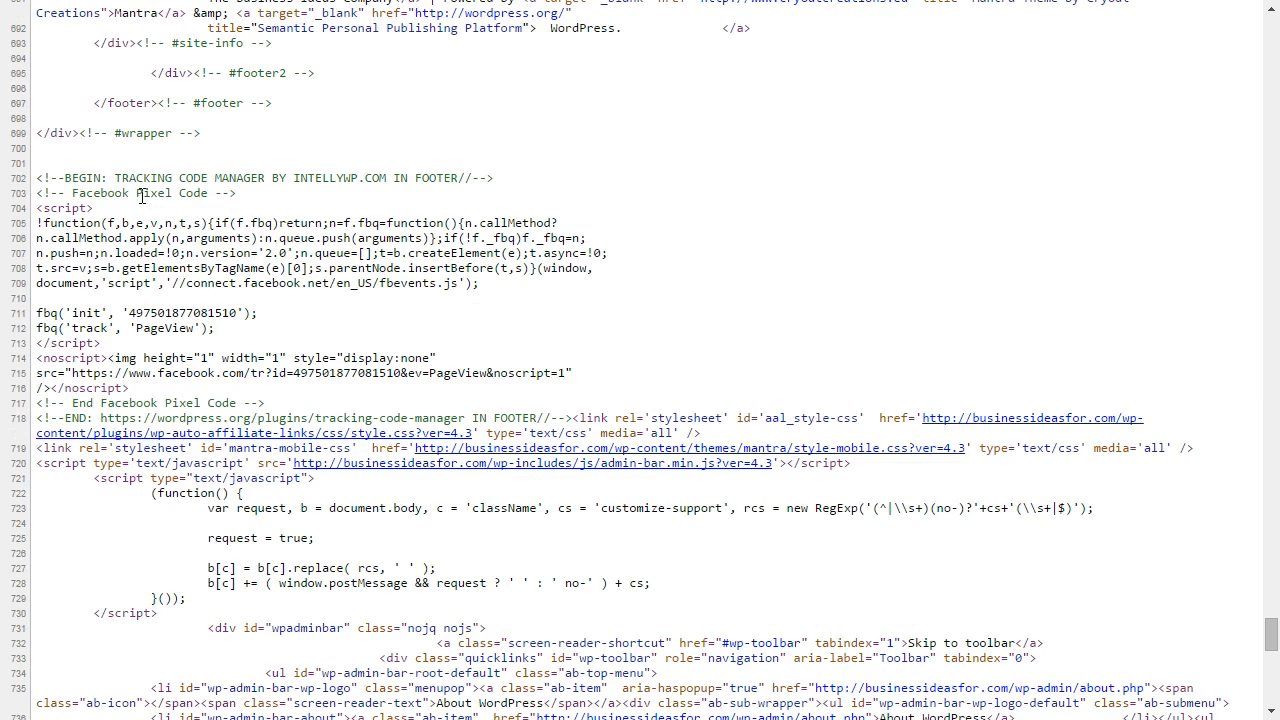
drag(107, 195, 208, 199)
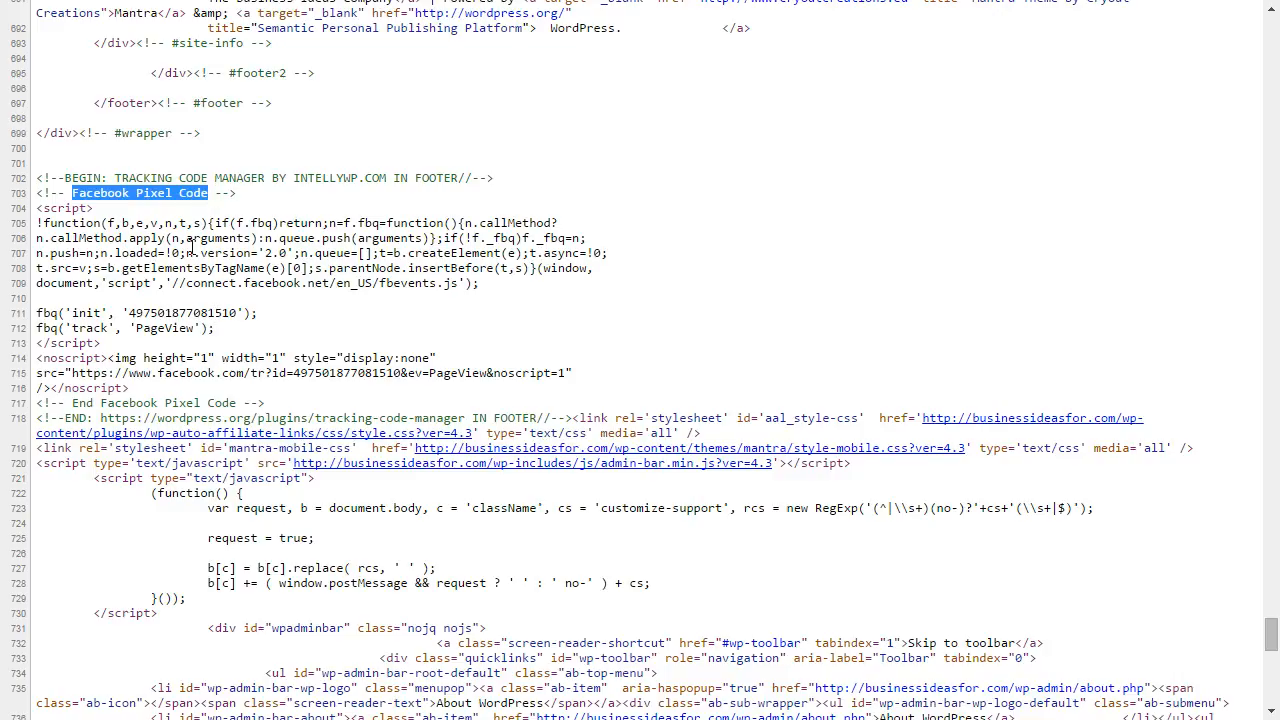
click(119, 193)
double_click(119, 193)
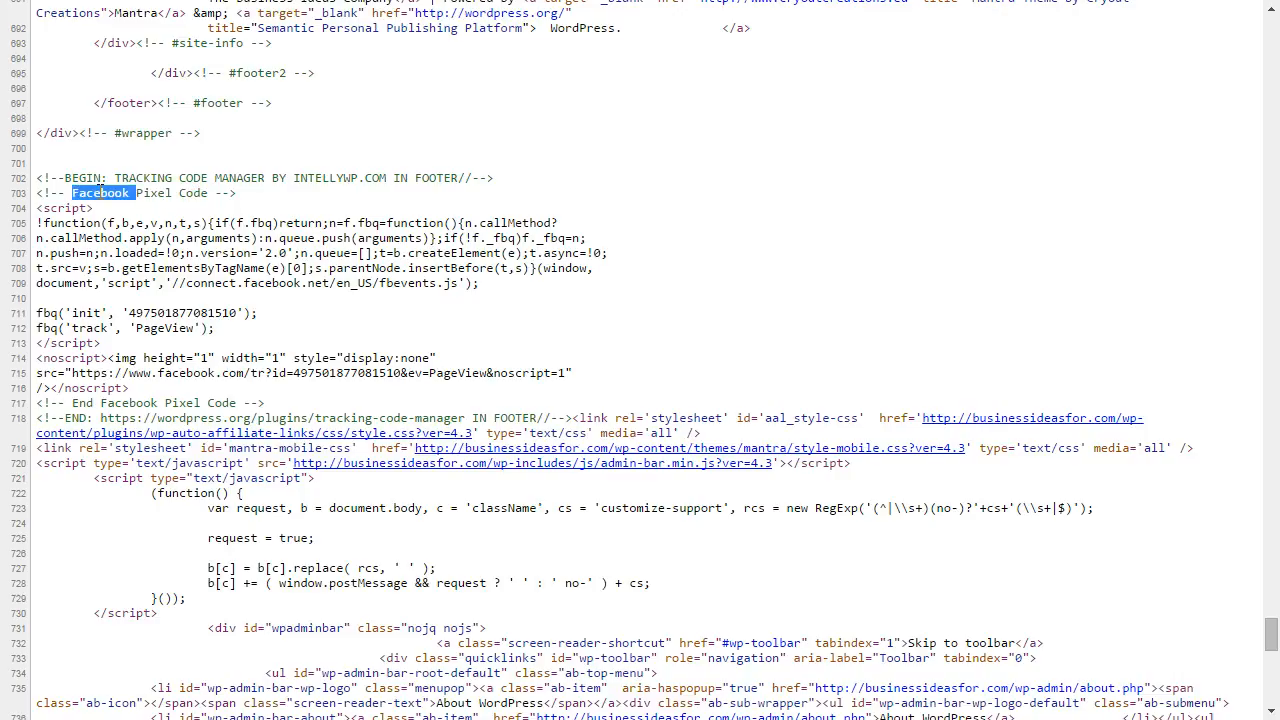
double_click(163, 192)
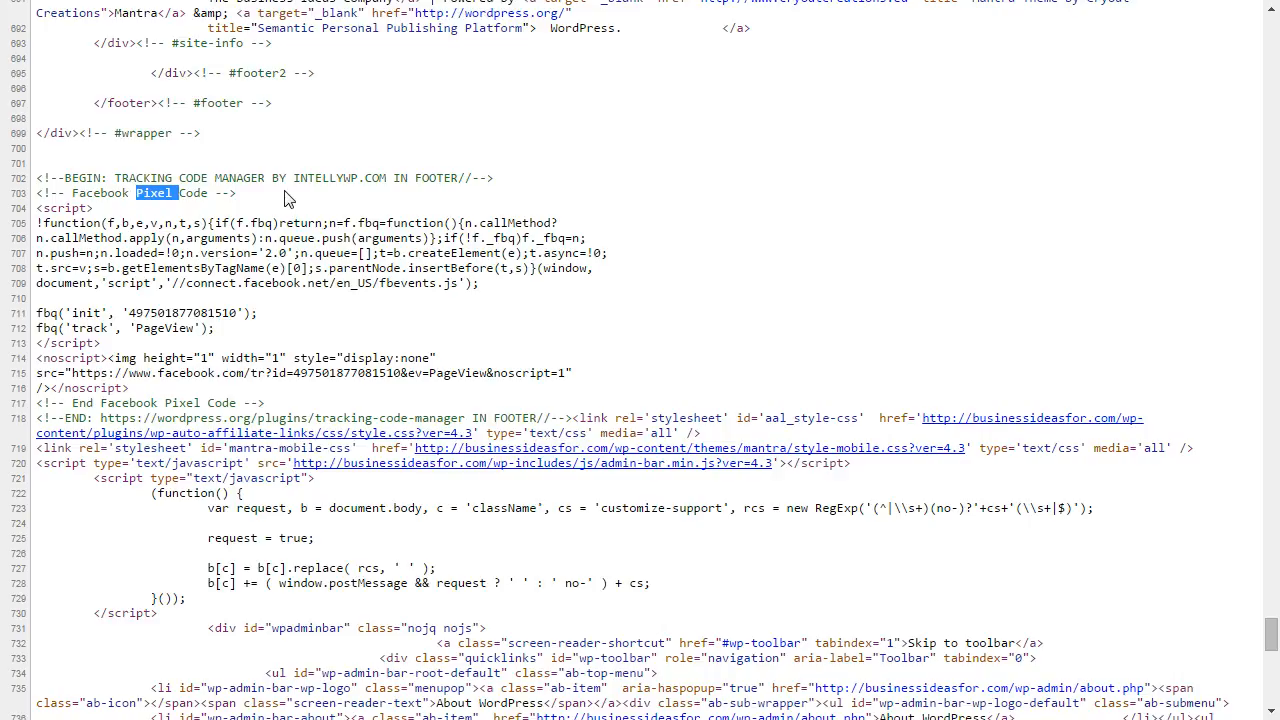
key(ctrl+w)
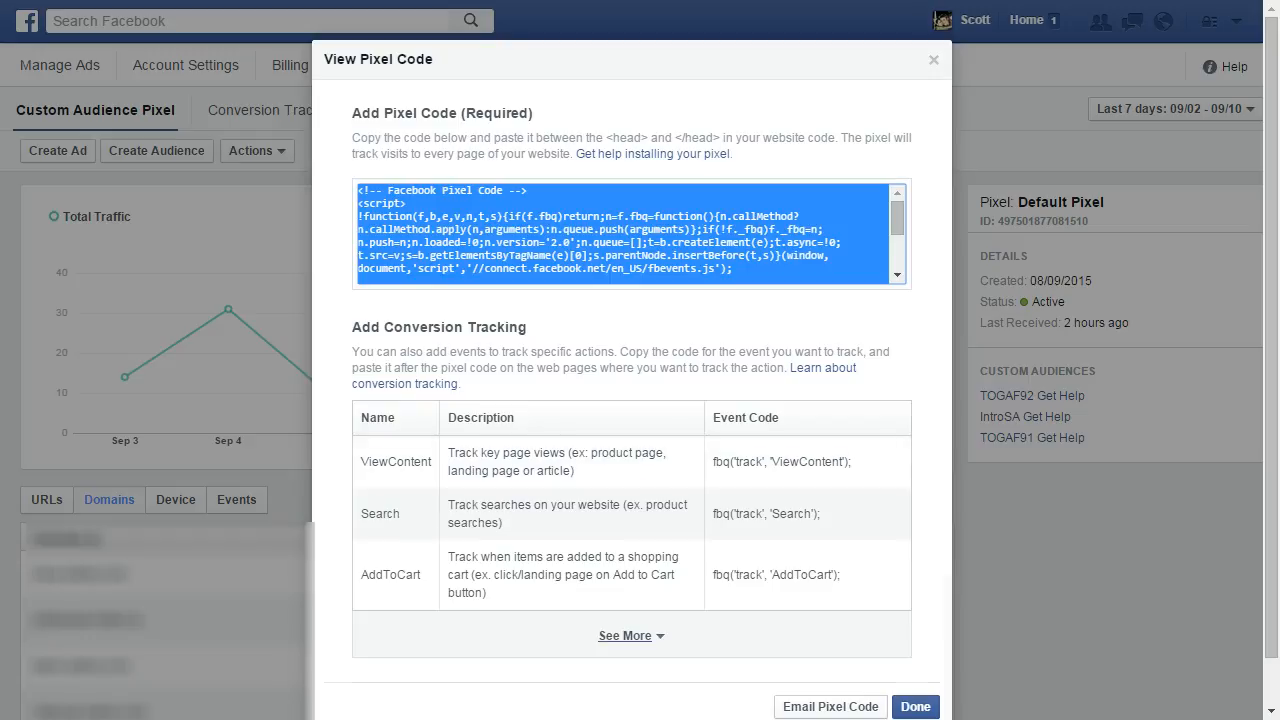
In Facebook's pixel code window, expand the full conversion tracking list and examine the event descriptions and codes from ViewContent to CompleteRegistration.
click(631, 636)
scroll(623, 400, down, 3)
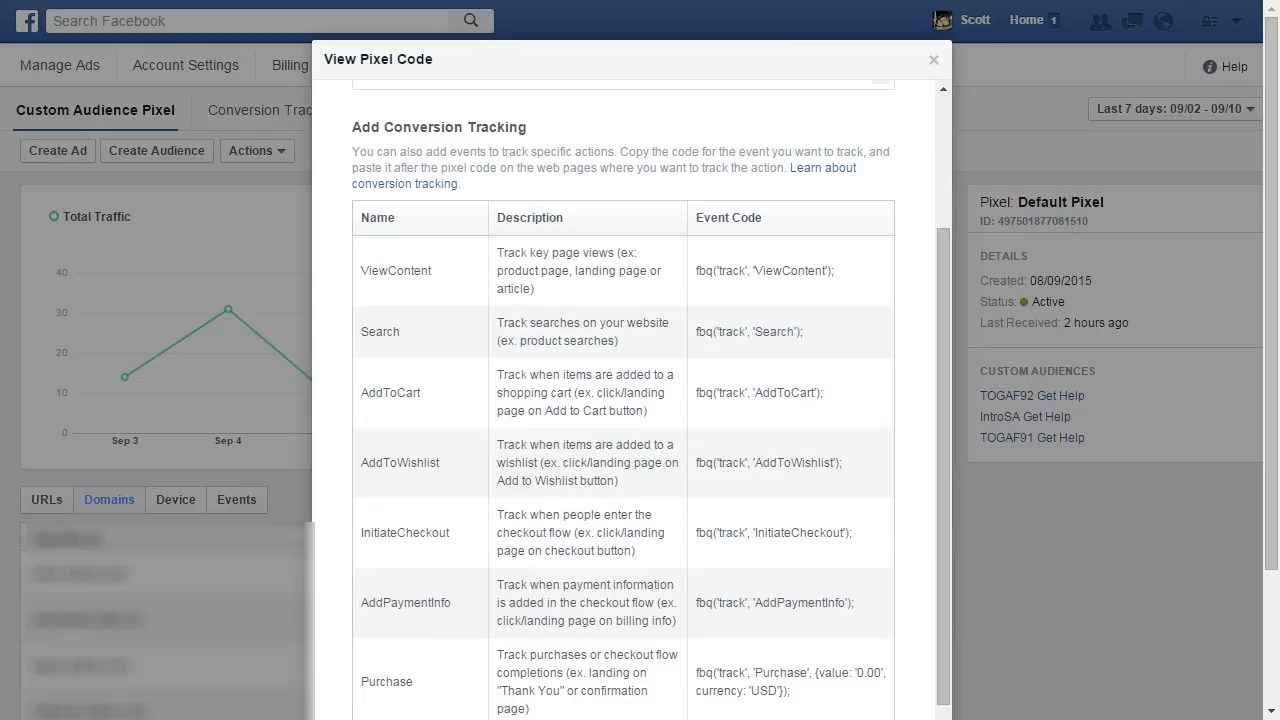
scroll(623, 450, down, 3)
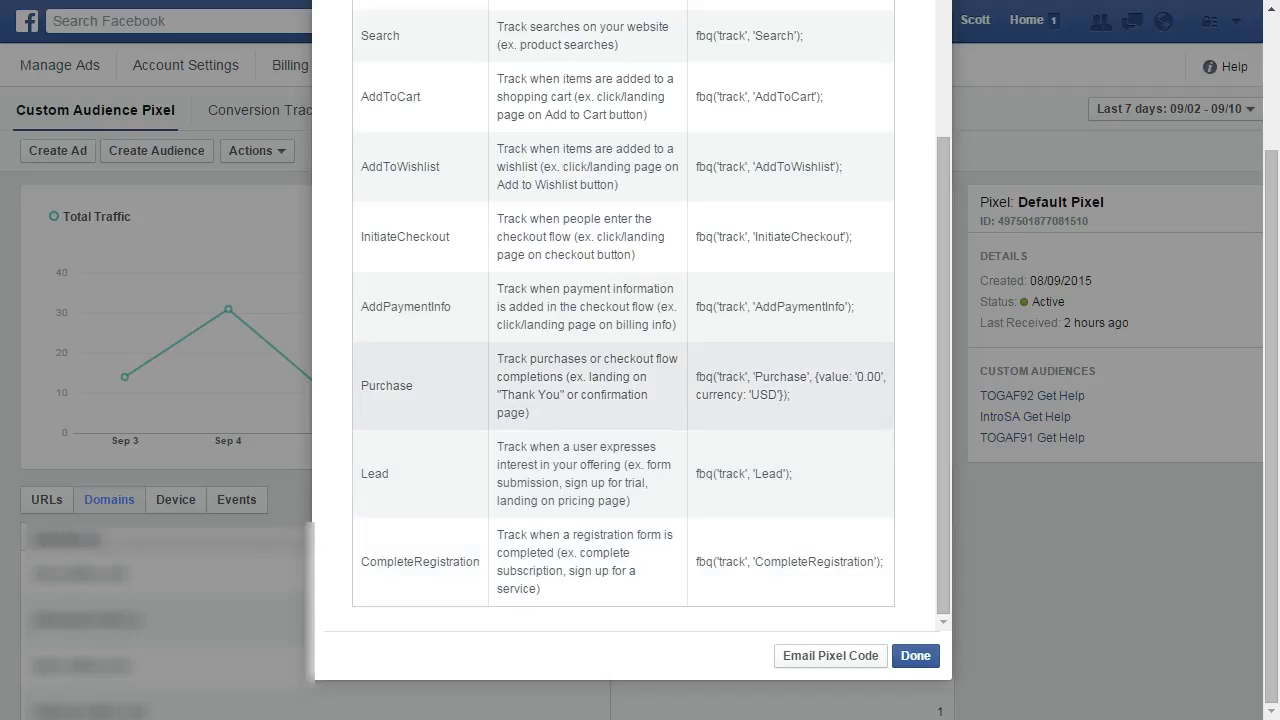
scroll(623, 330, up, 2)
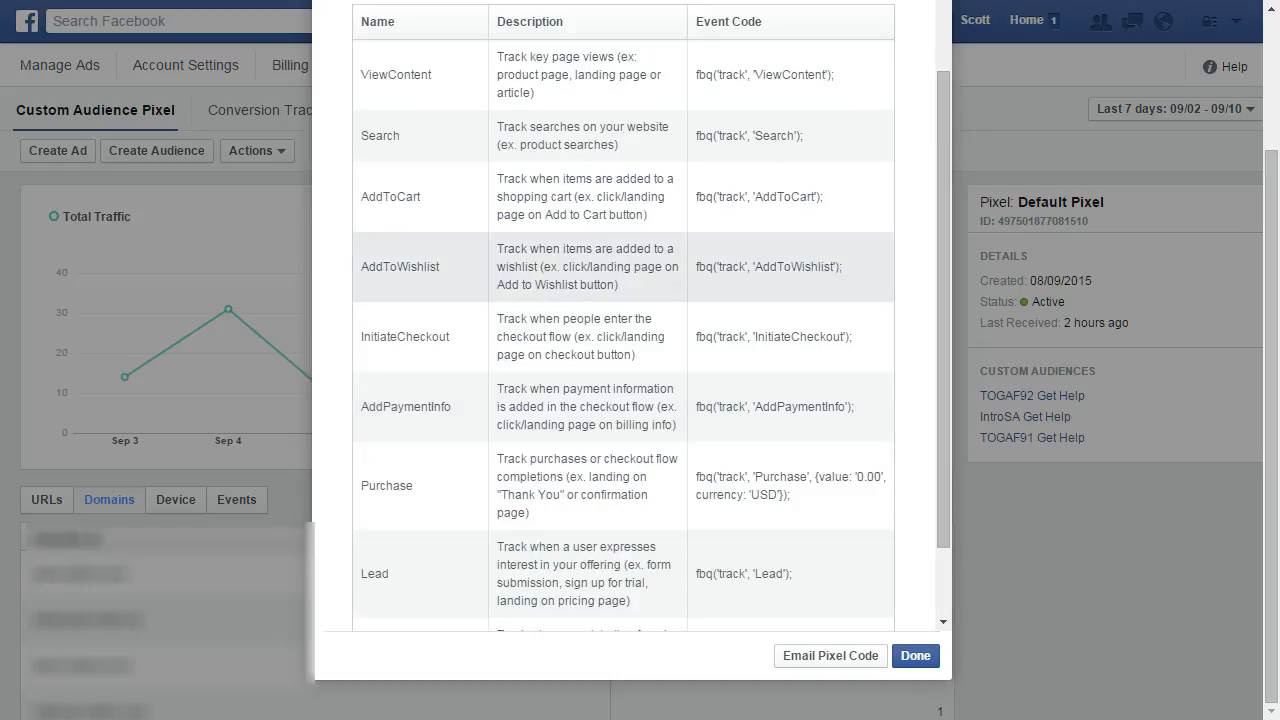
scroll(623, 330, up, 2)
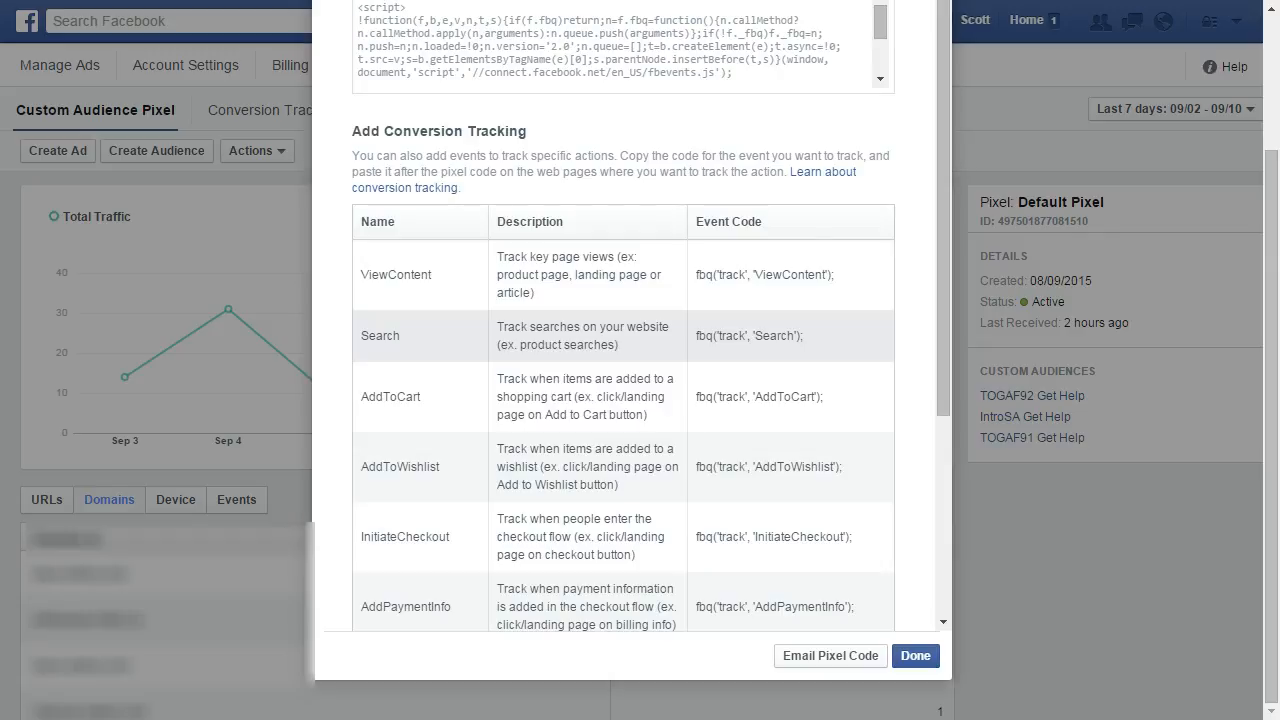
scroll(623, 330, down, 2)
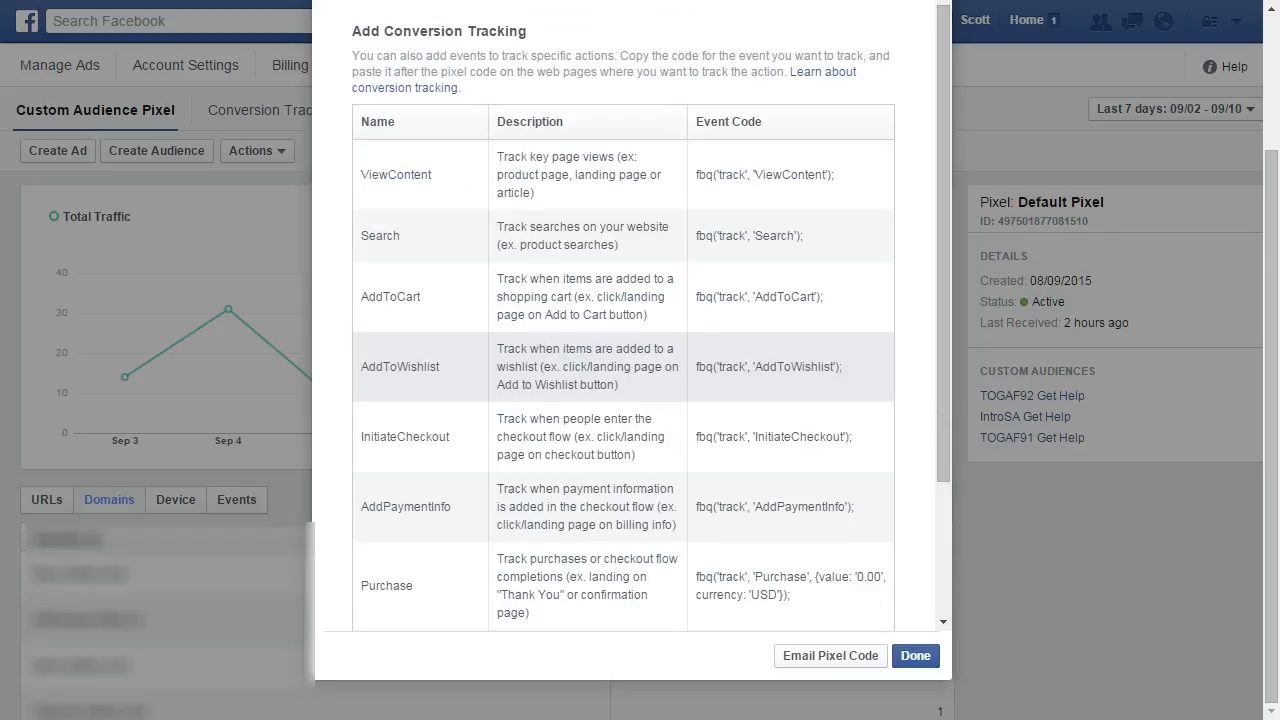
scroll(623, 330, up, 3)
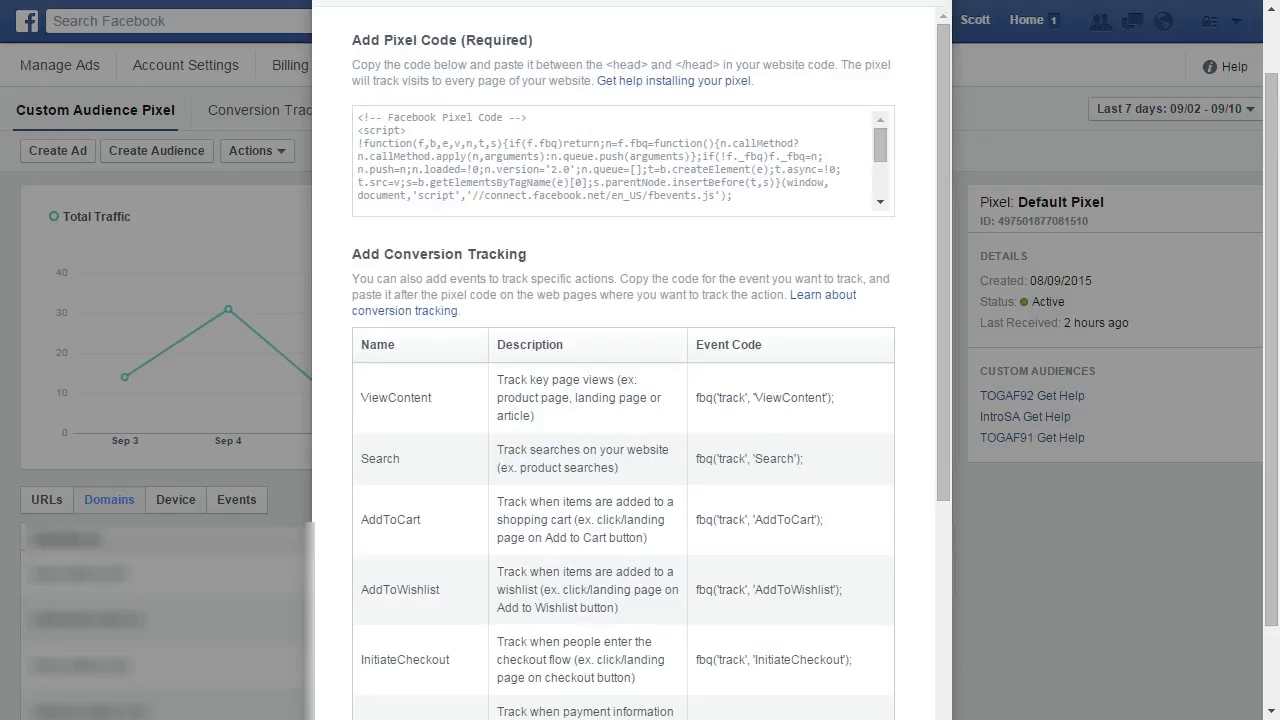
scroll(623, 400, down, 3)
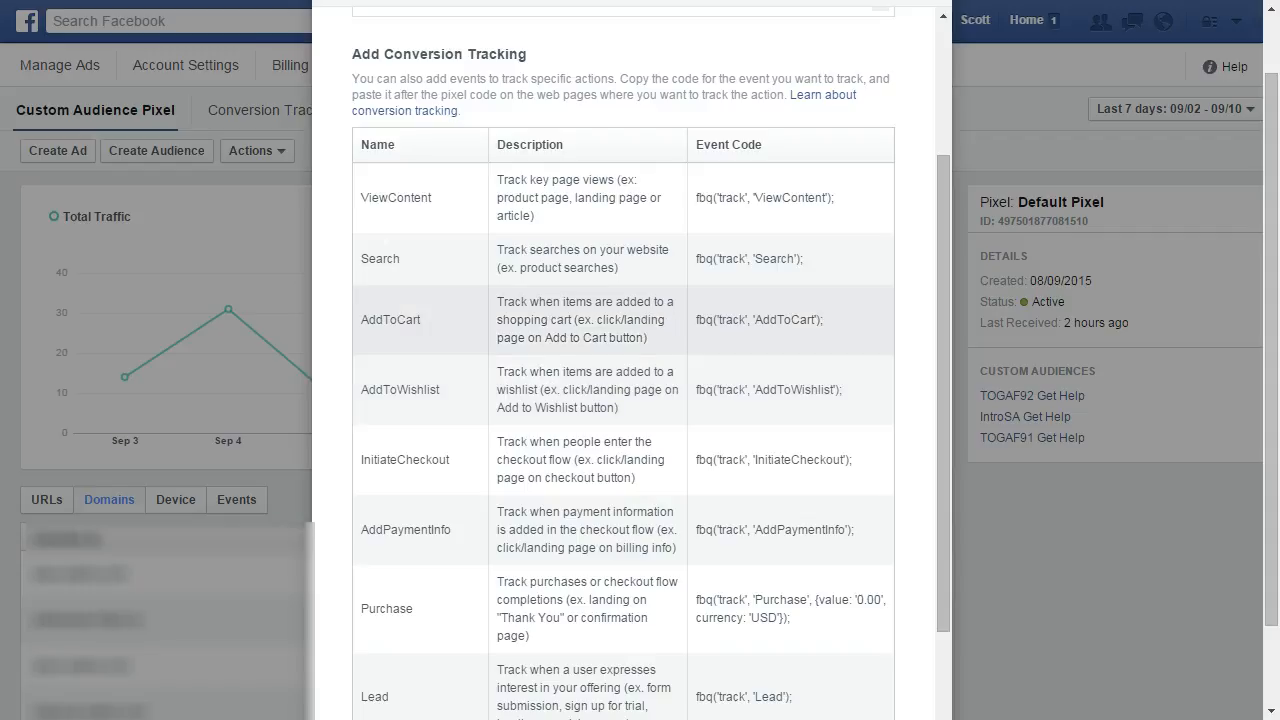
scroll(620, 340, down, 1)
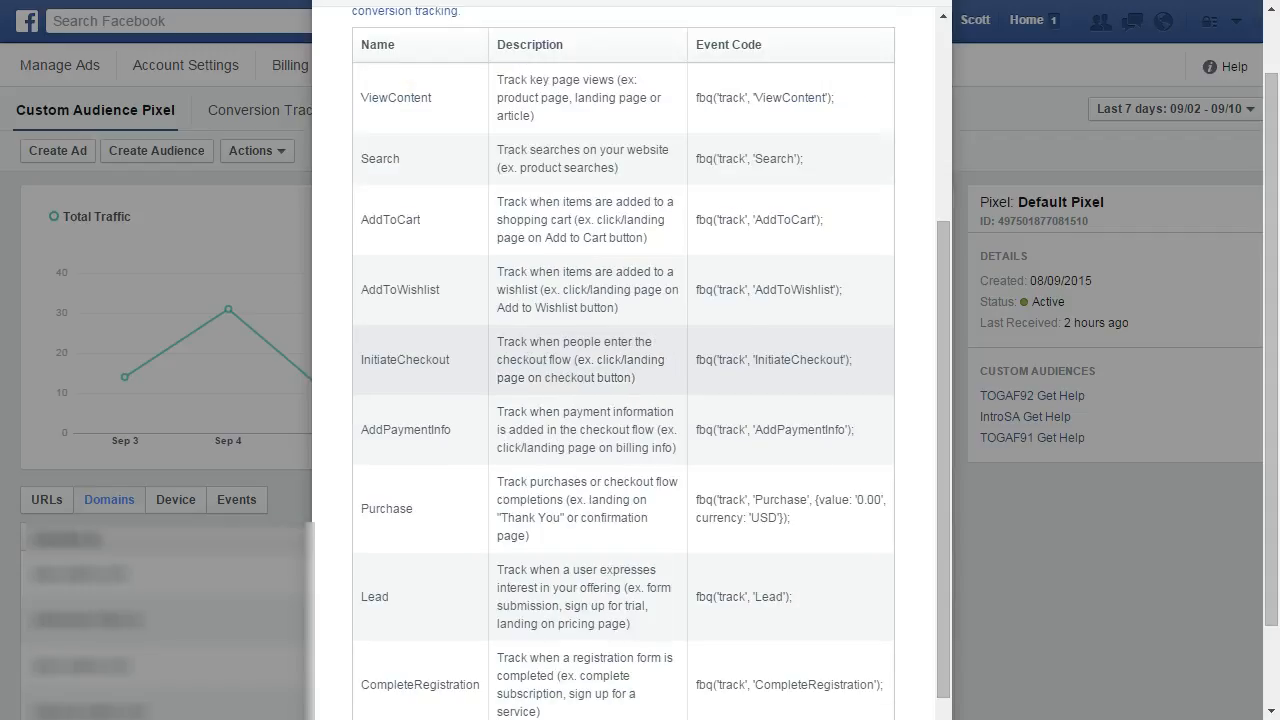
scroll(620, 340, down, 1)
scroll(620, 340, up, 4)
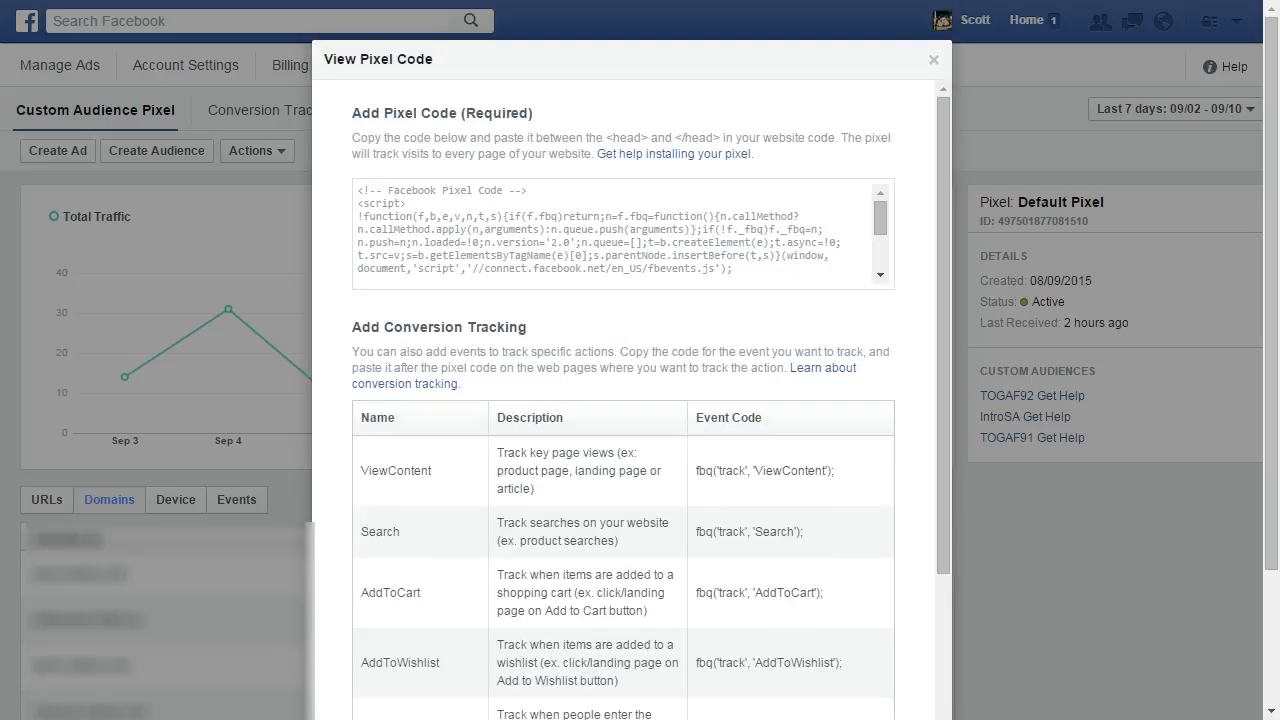